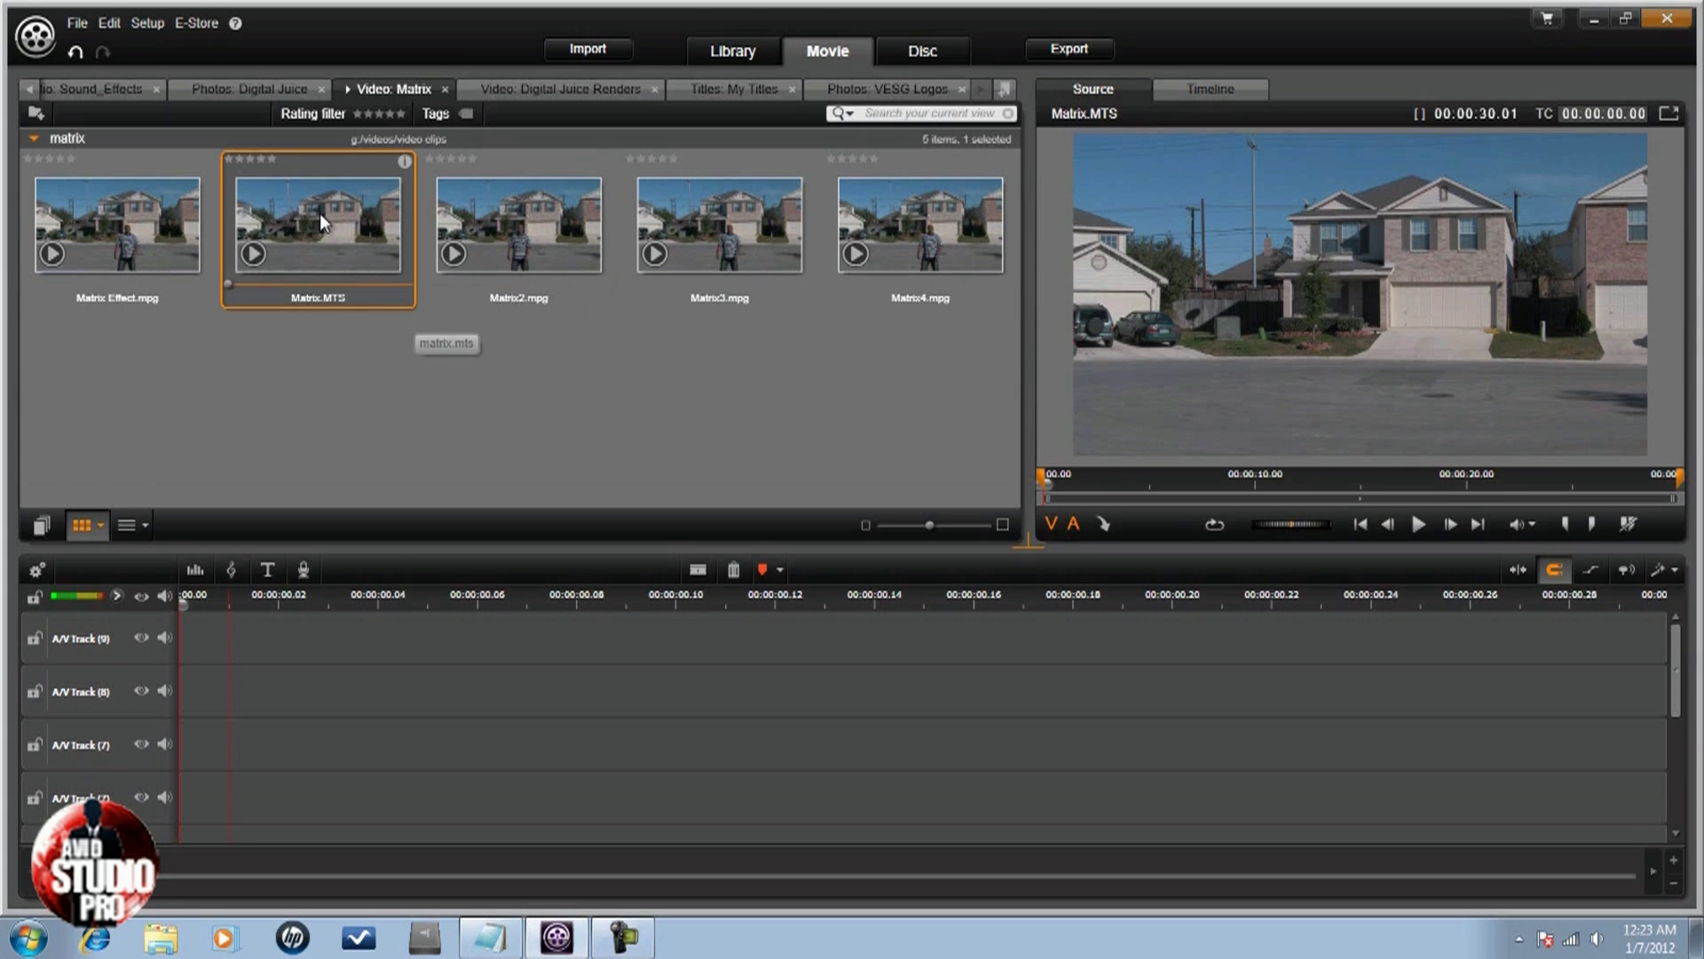
# - Drag Matrix.MTS from the Library to the start of A/V Track 7
pyautogui.moveTo(320, 213); pyautogui.dragTo(199, 742)
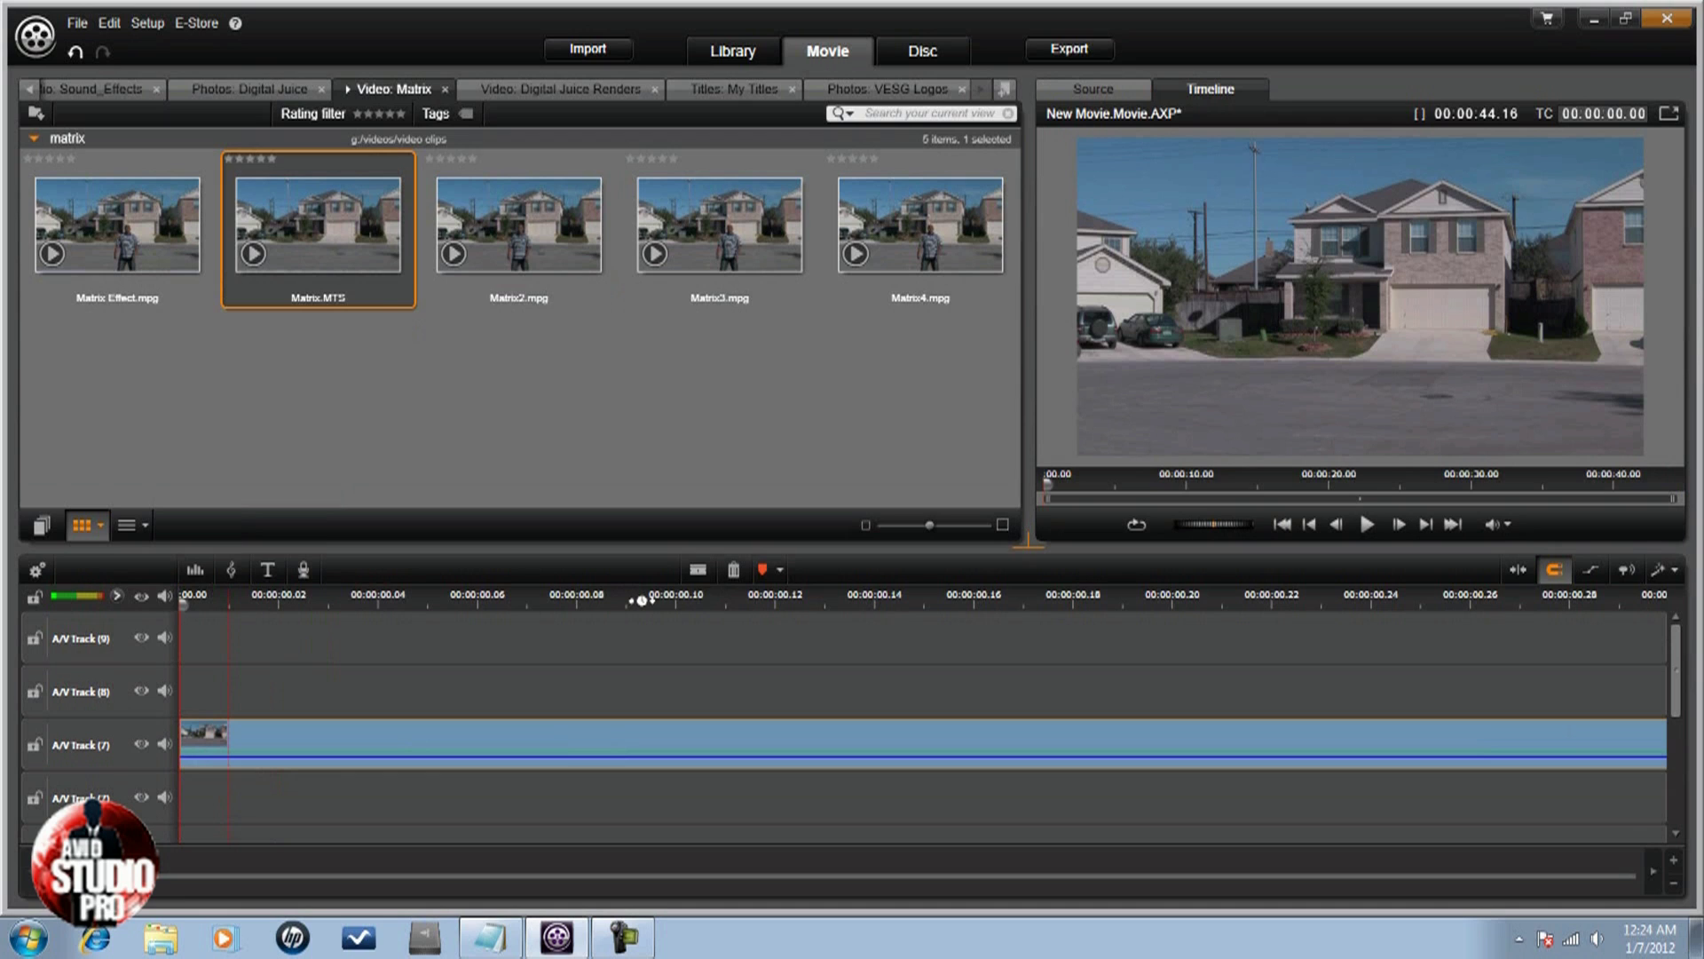
# - Scroll the timeline along to view the clips on A/V Track 7 and below
pyautogui.click(1651, 870)
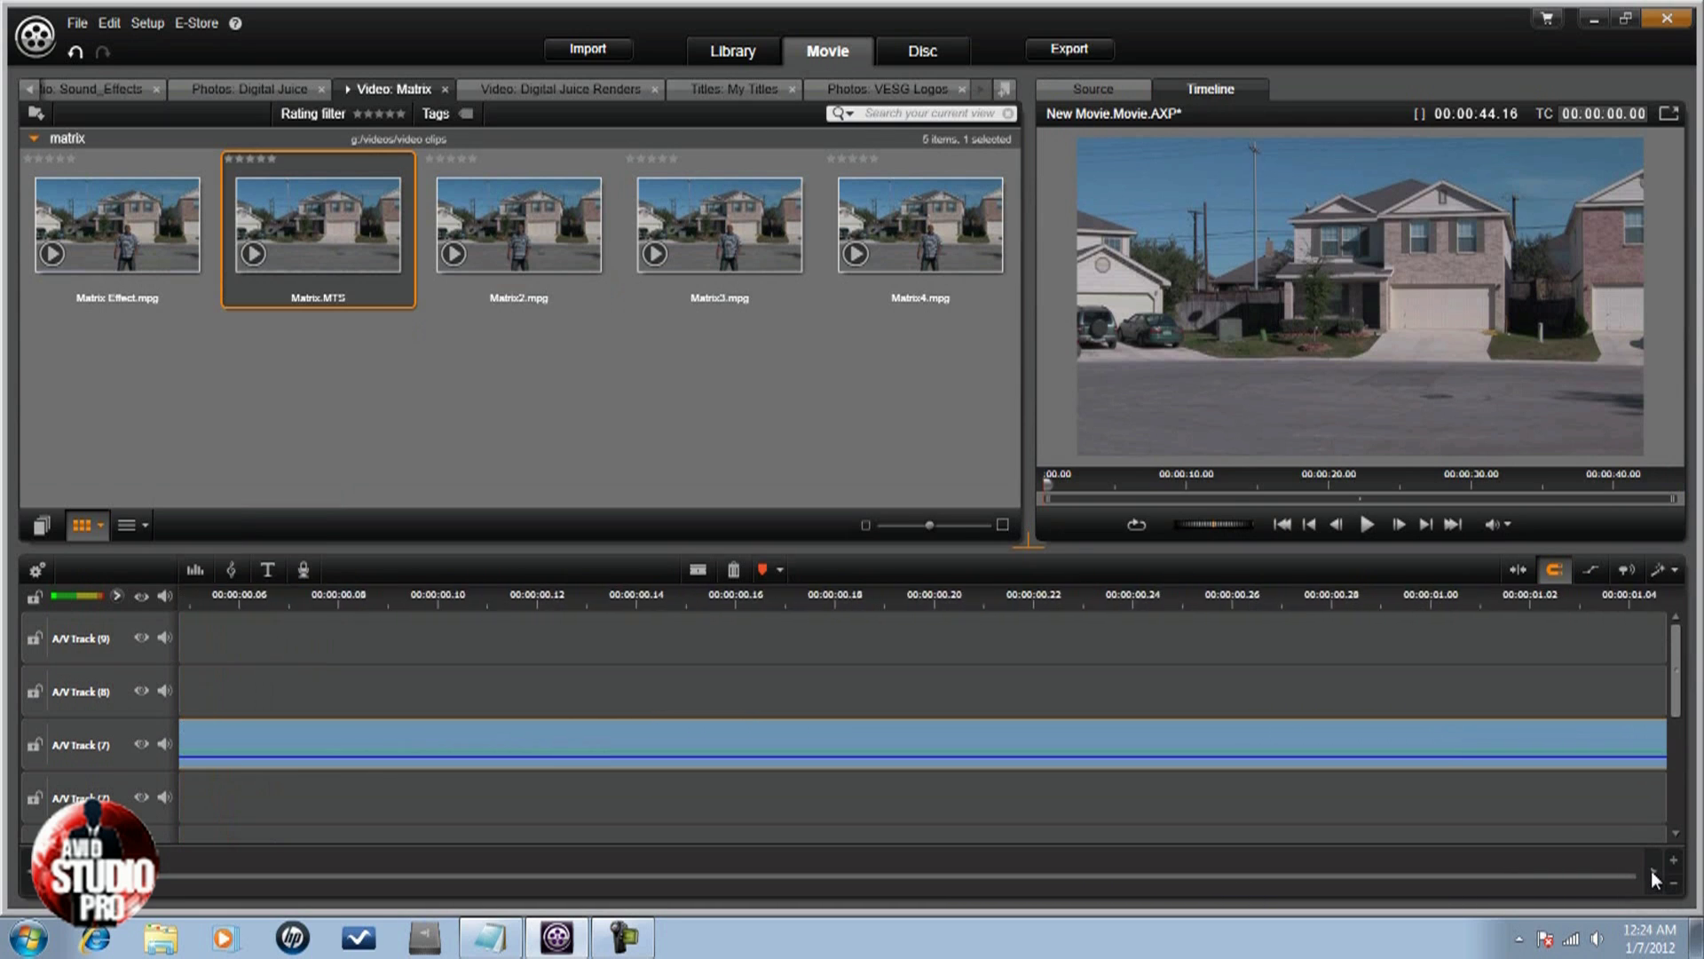
pyautogui.moveTo(1651, 870); pyautogui.dragTo(1651, 870)
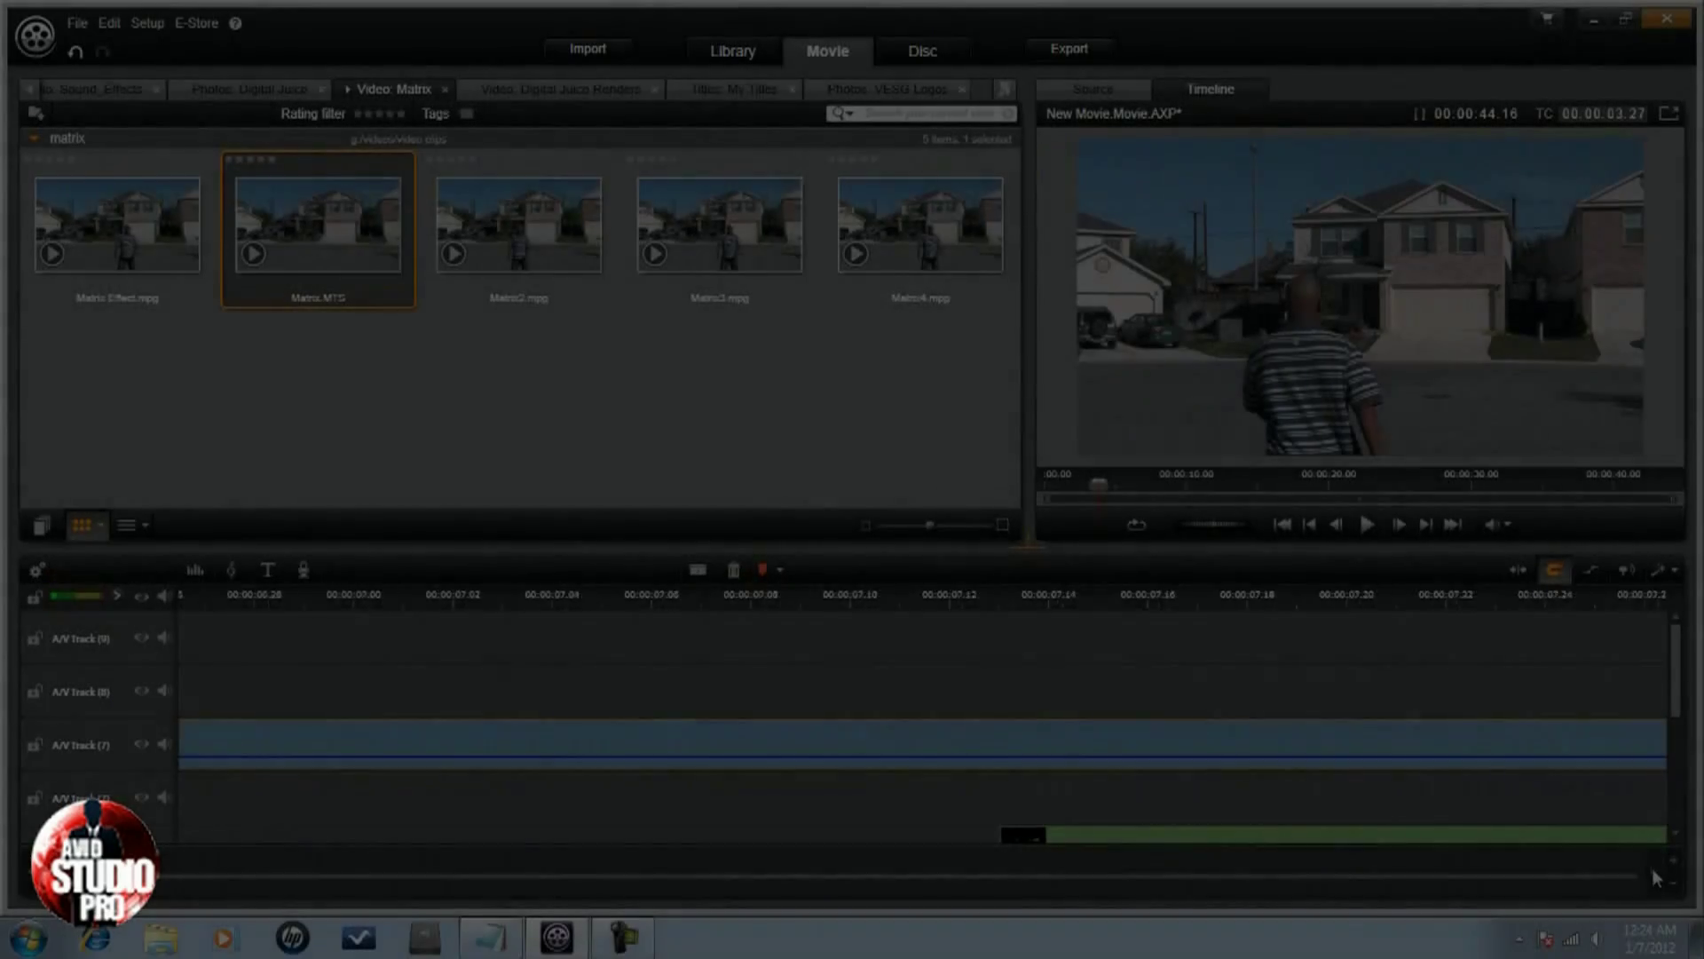
pyautogui.moveTo(1652, 868); pyautogui.dragTo(1652, 868)
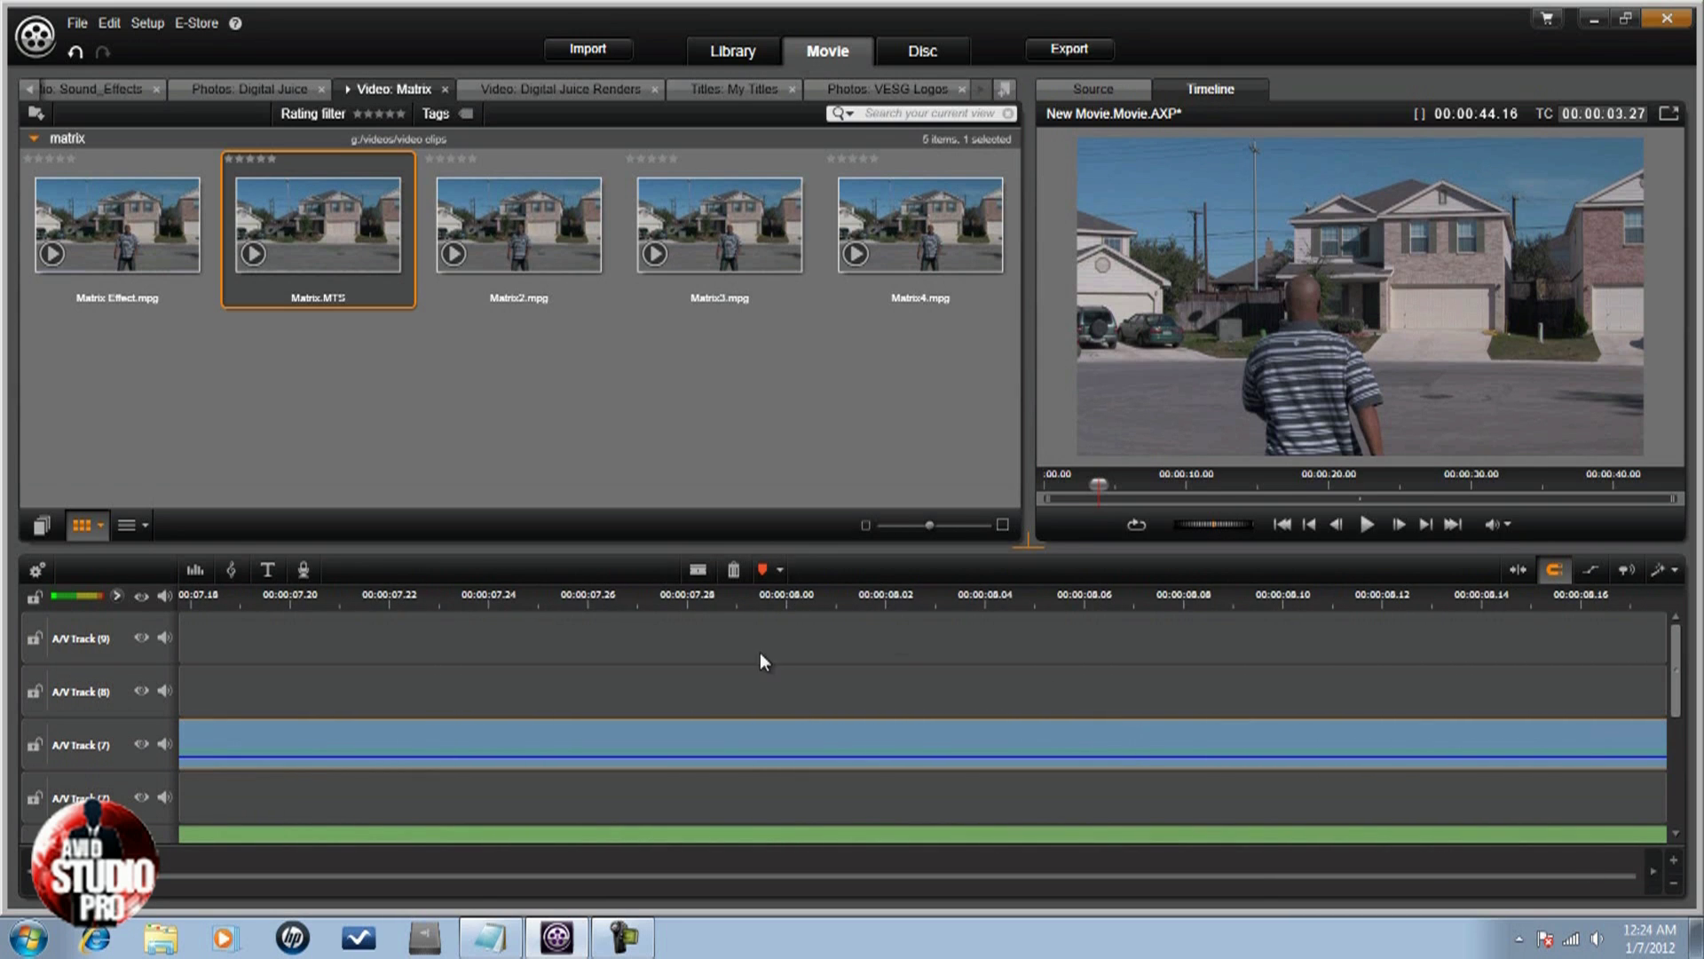
# - Put the playhead at 00:00:08.00 and bring up the Notepad list of cut timings
pyautogui.click(787, 603)
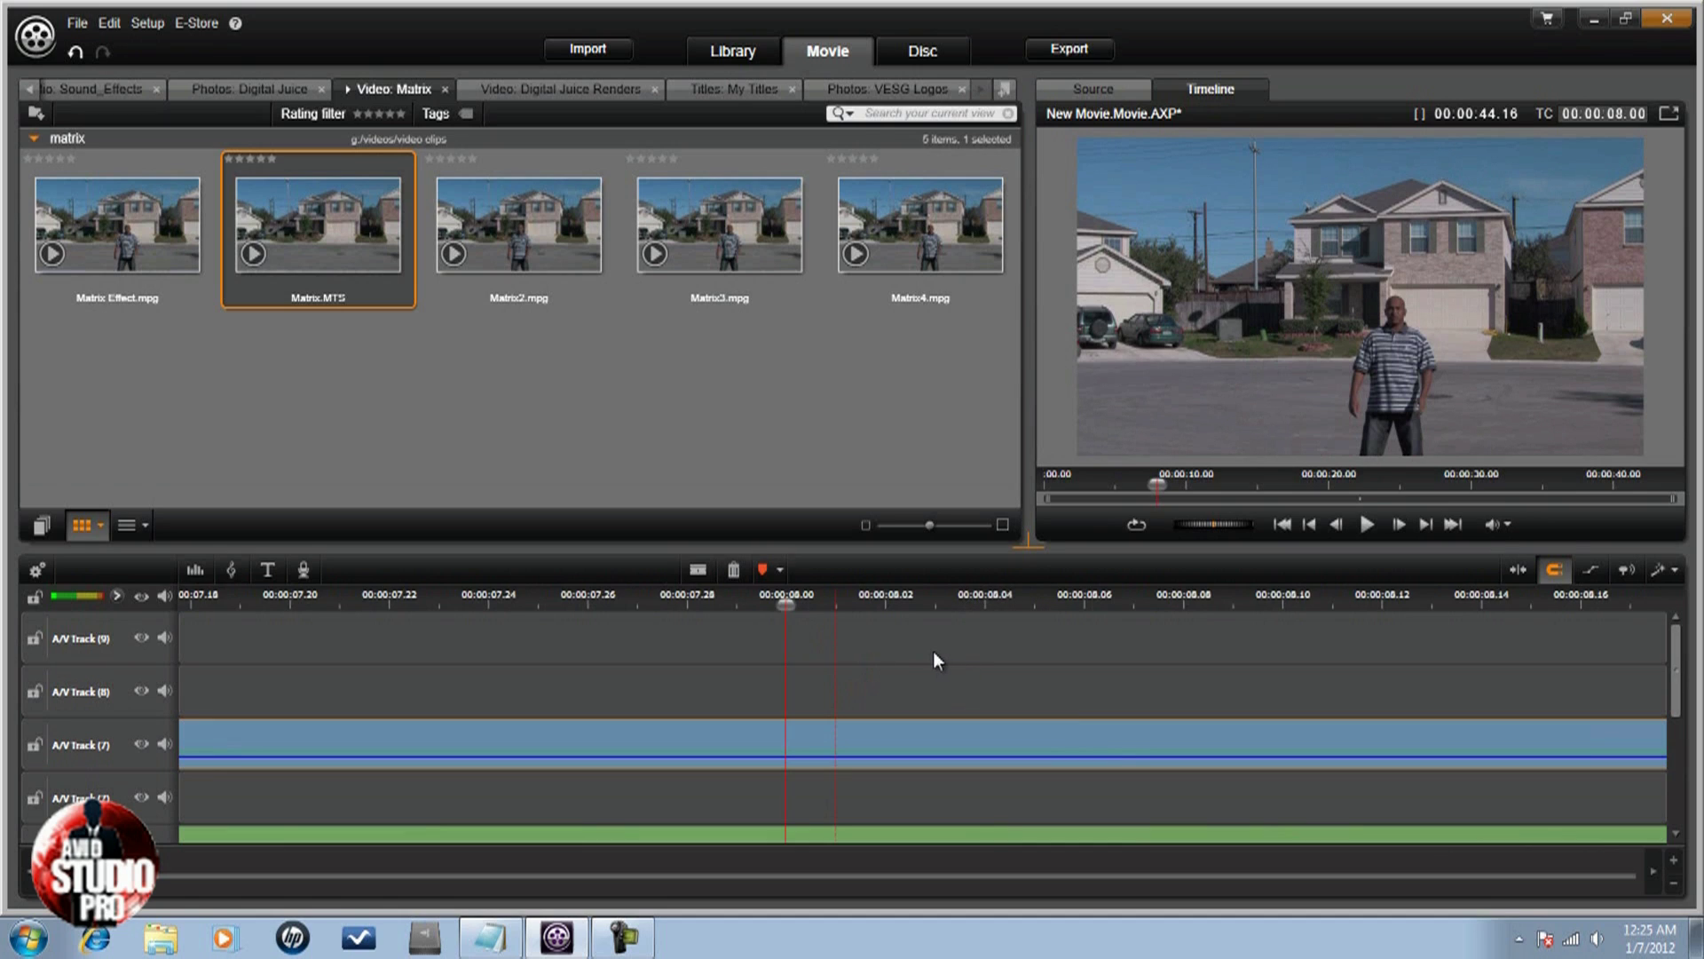
pyautogui.click(489, 937)
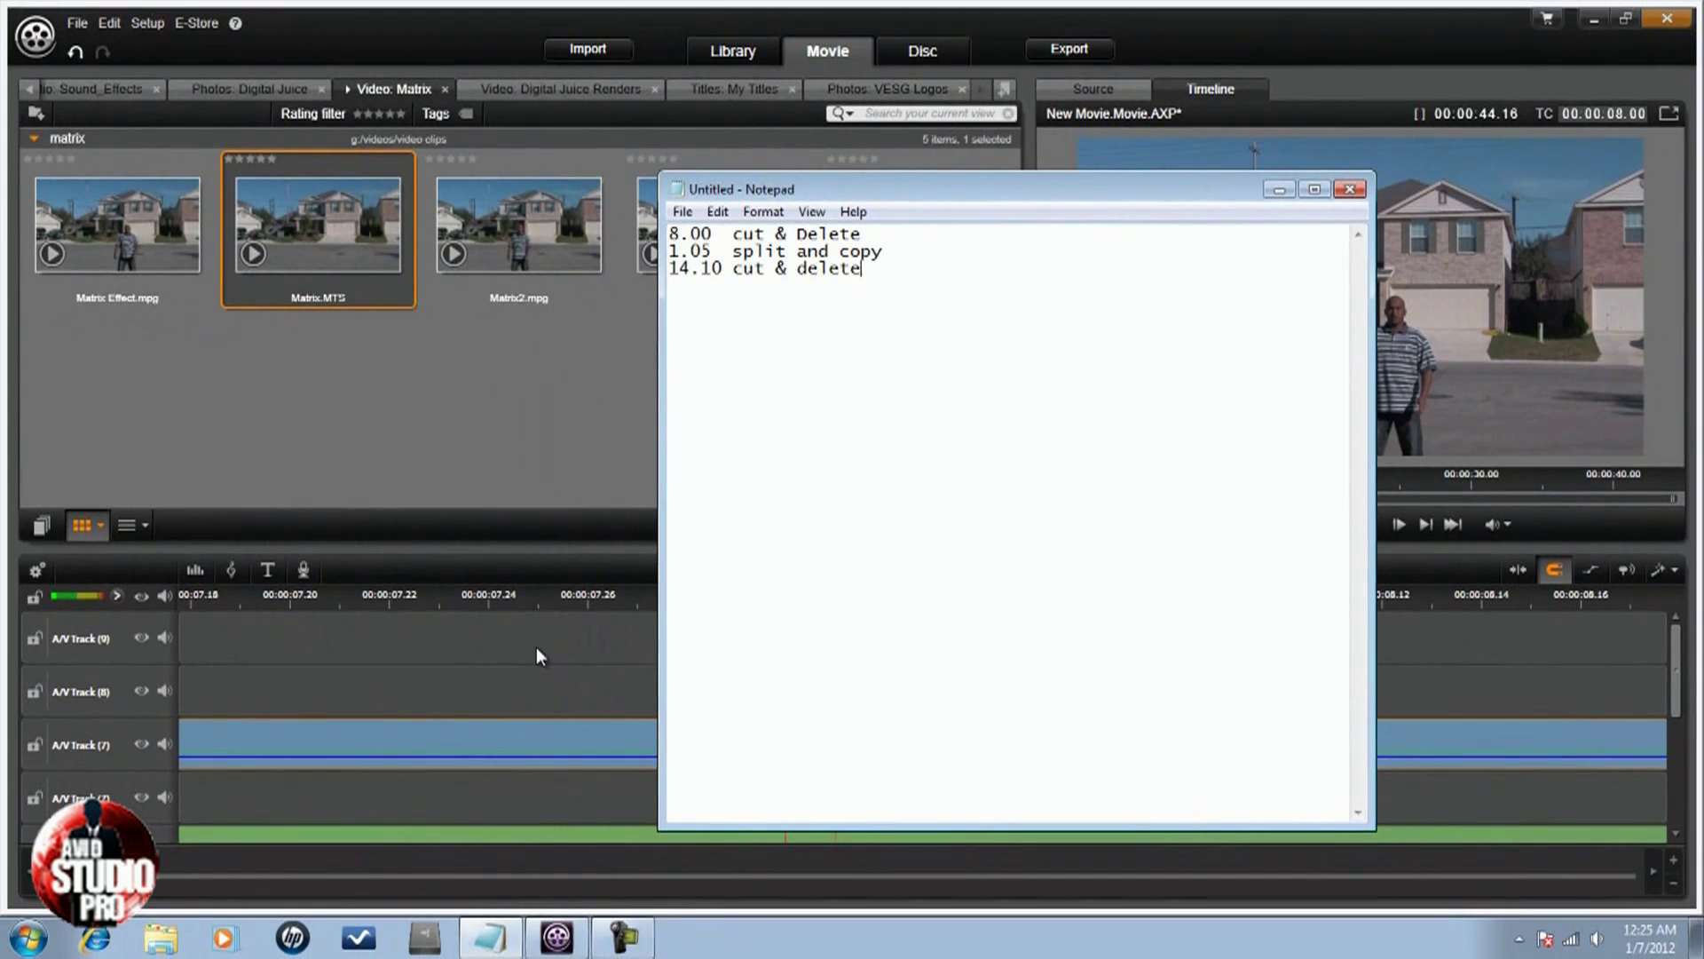
pyautogui.click(536, 647)
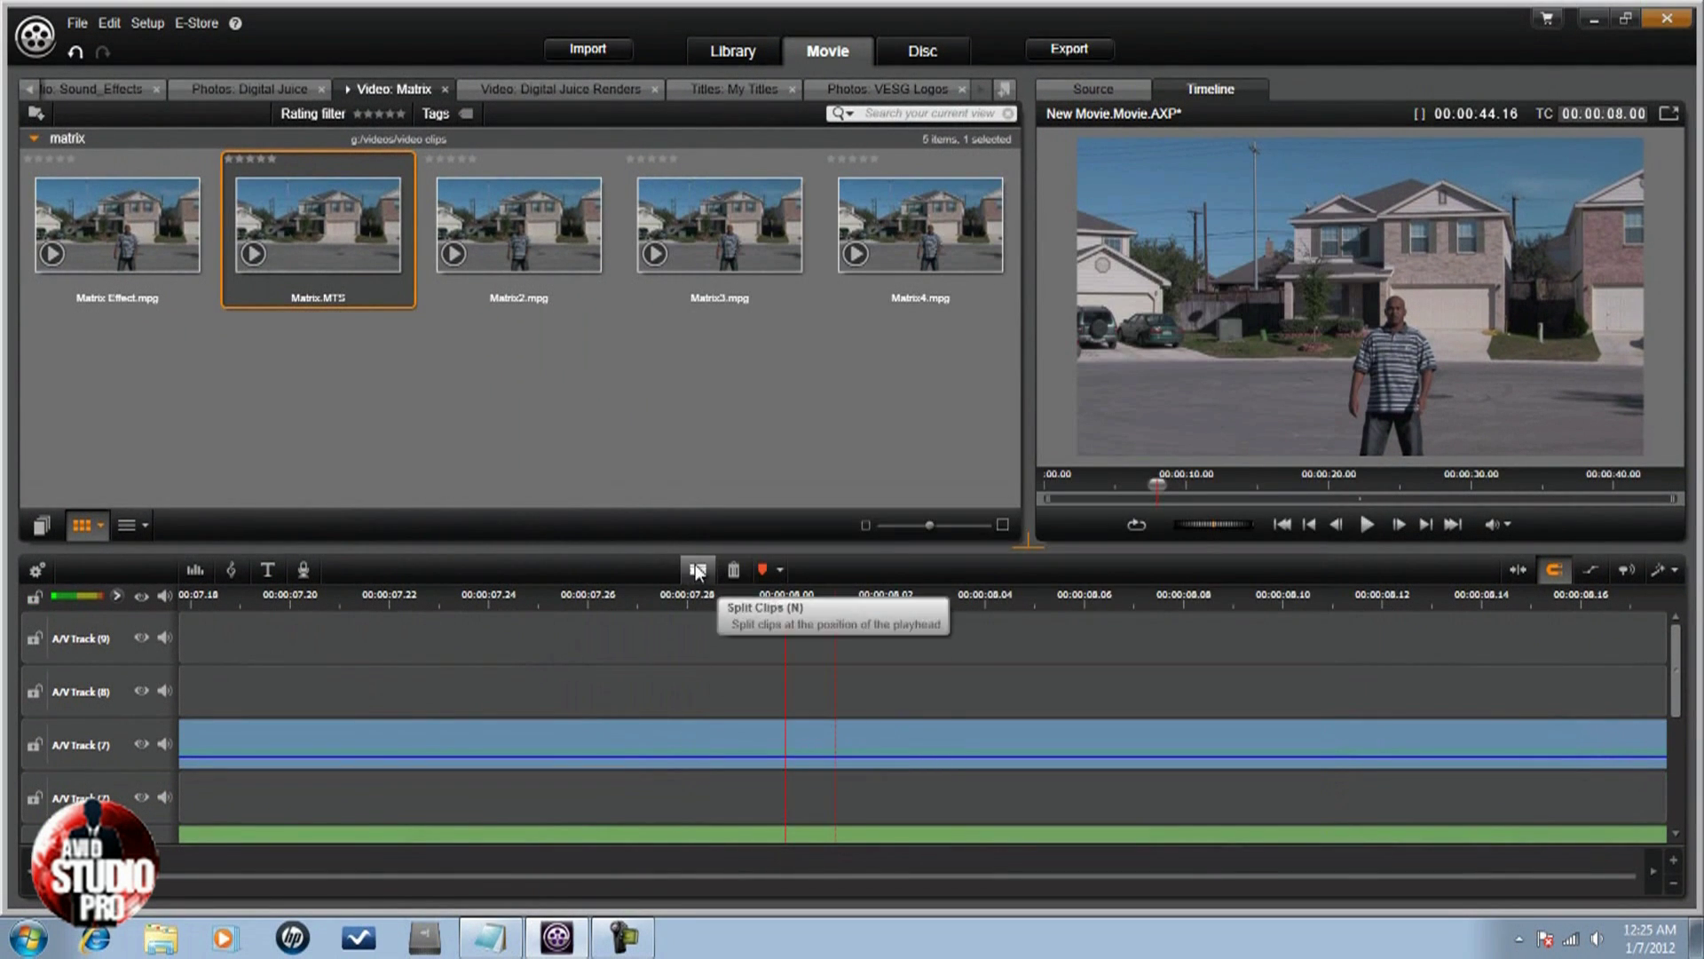
# - Split the Matrix clip at 8 seconds and delete the first piece
pyautogui.click(755, 732)
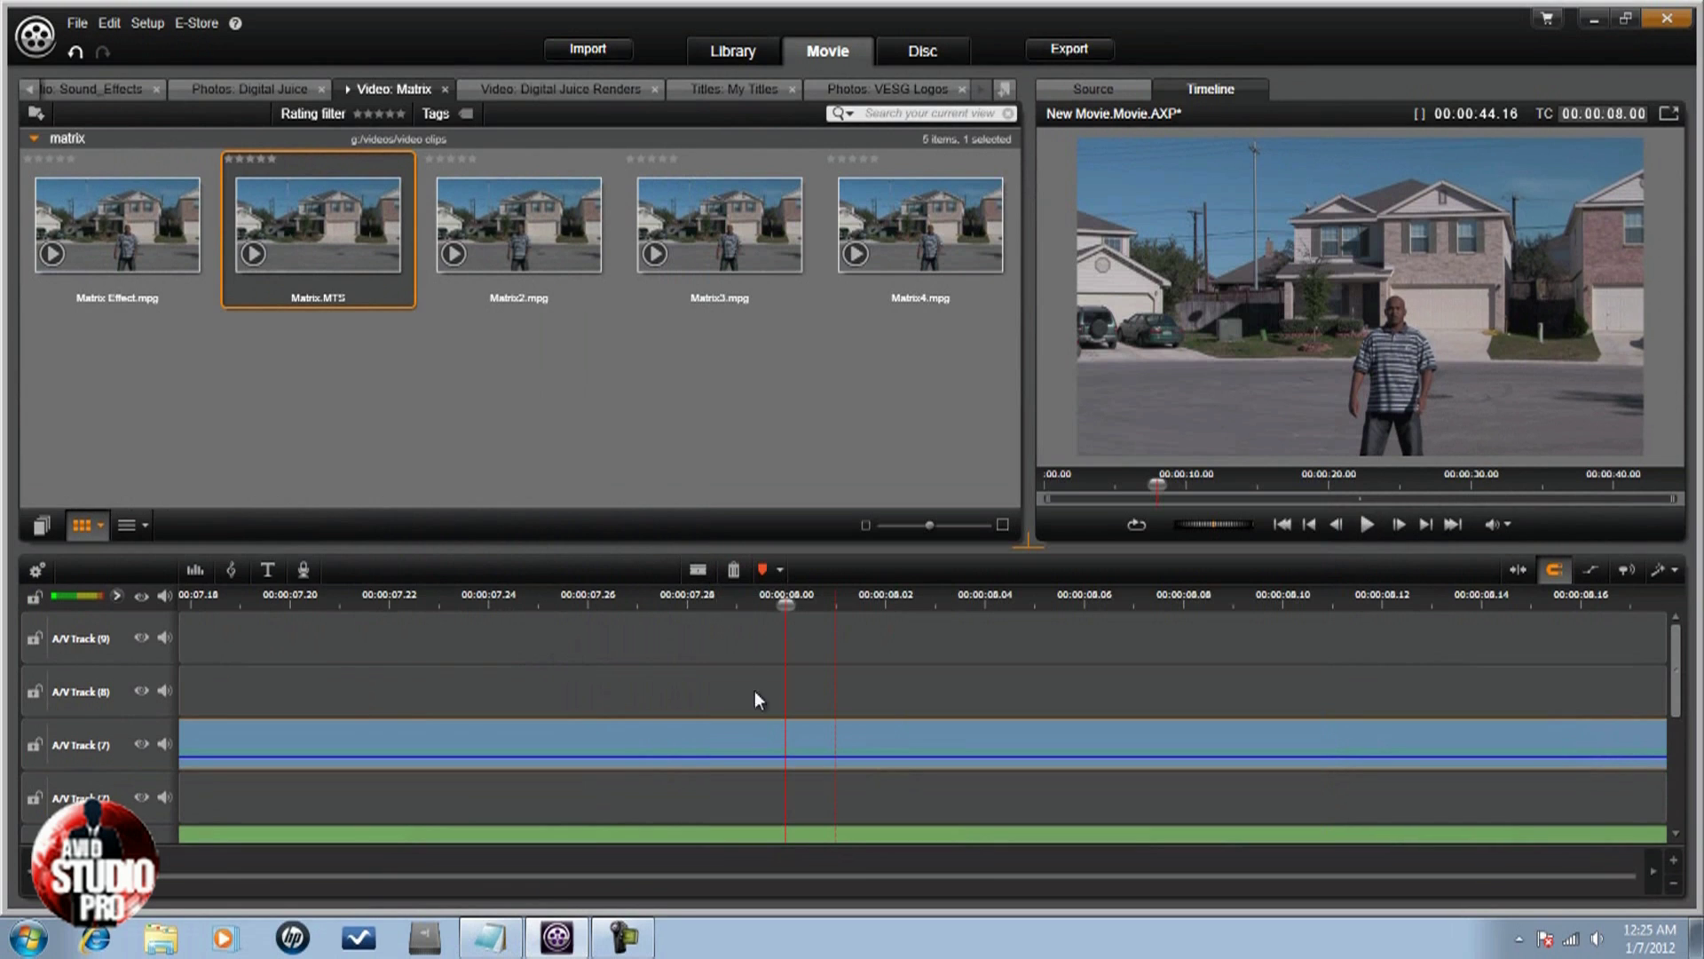
pyautogui.click(701, 569)
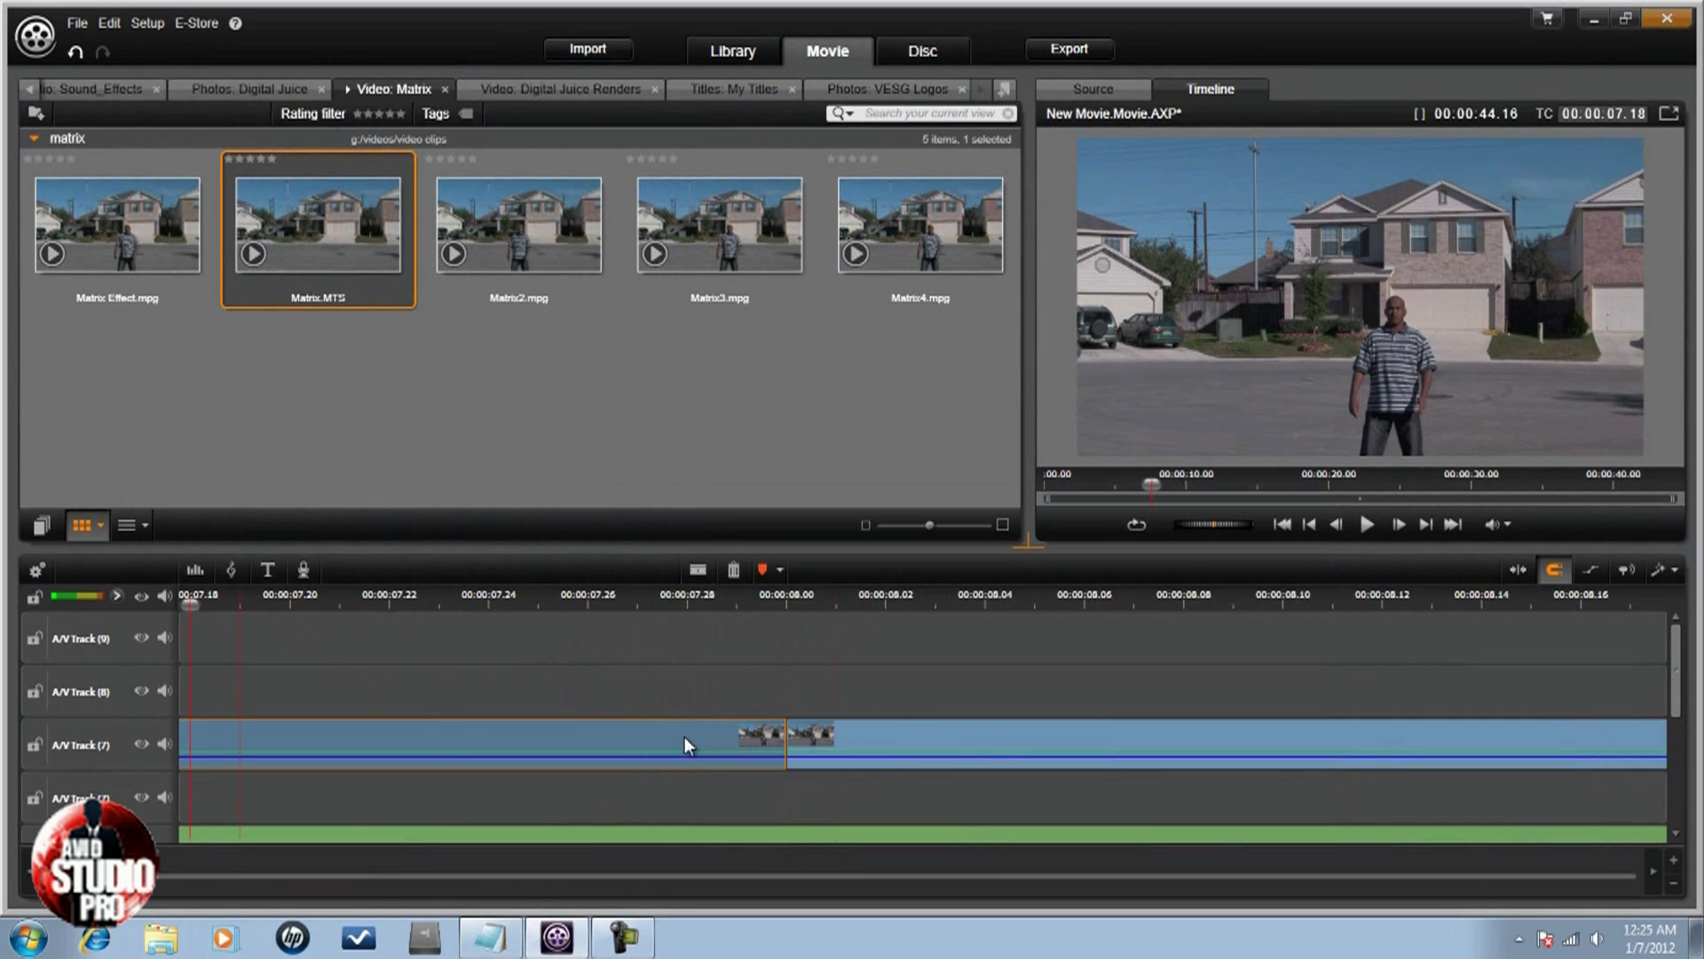
pyautogui.rightClick(635, 733)
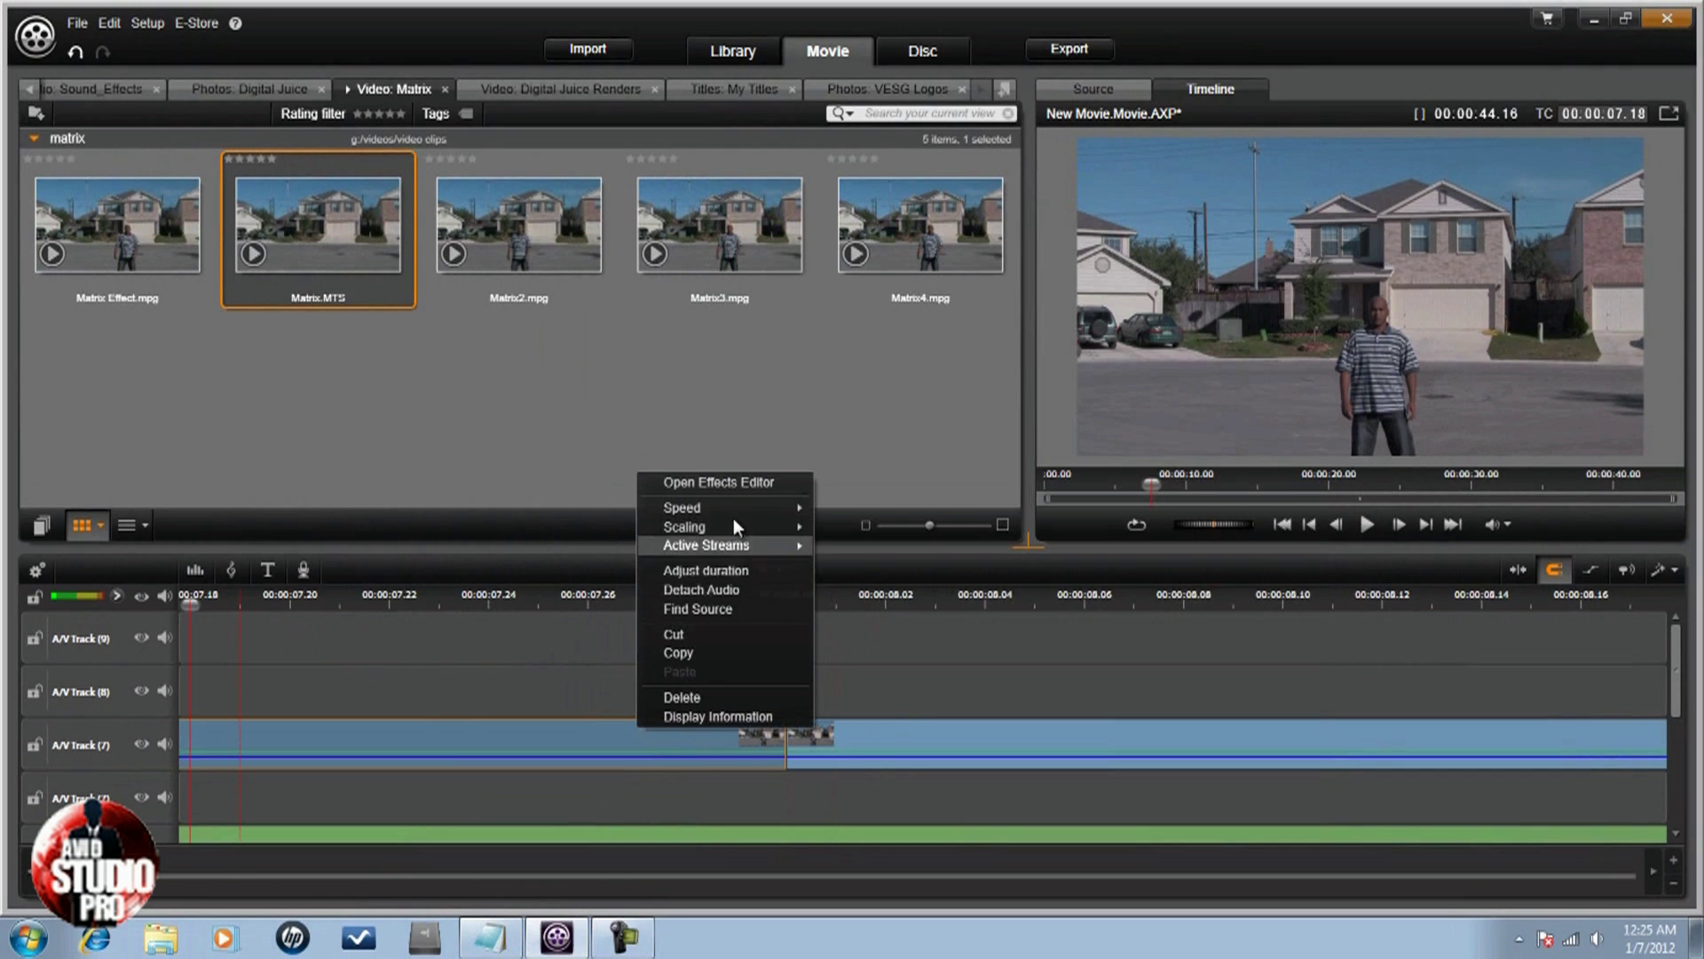
pyautogui.click(695, 696)
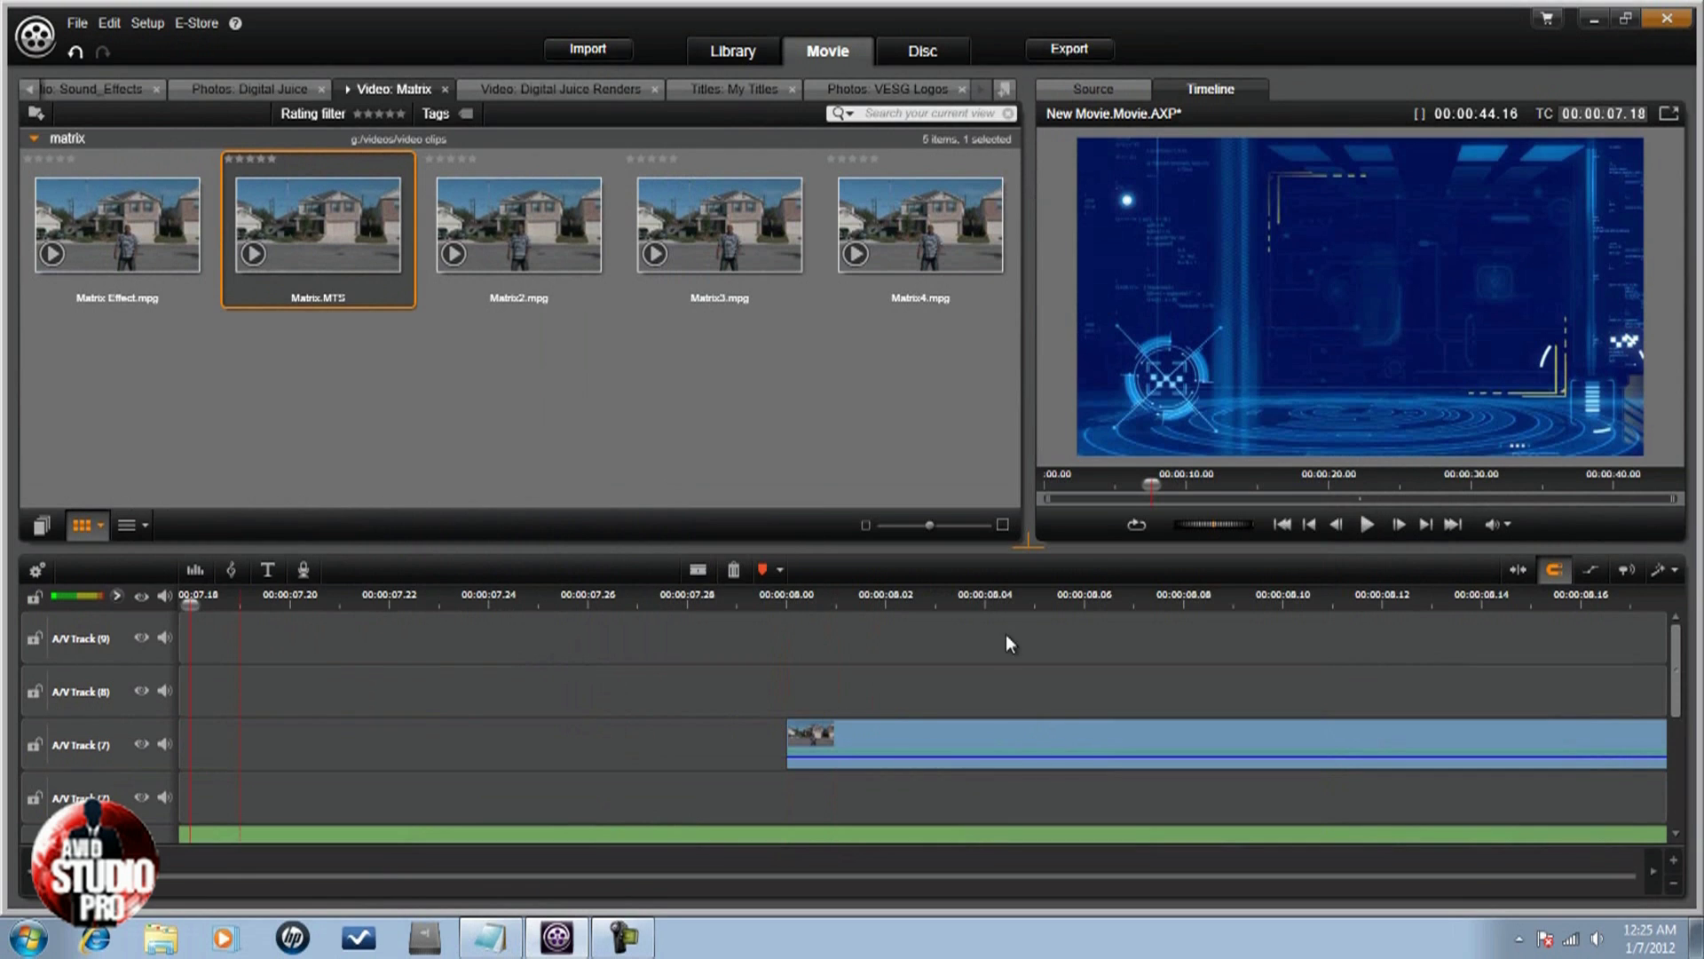
# - Zoom the timeline out and slide the trimmed clip to 00:00 on A/V Track 7
pyautogui.moveTo(1009, 596); pyautogui.dragTo(444, 579)
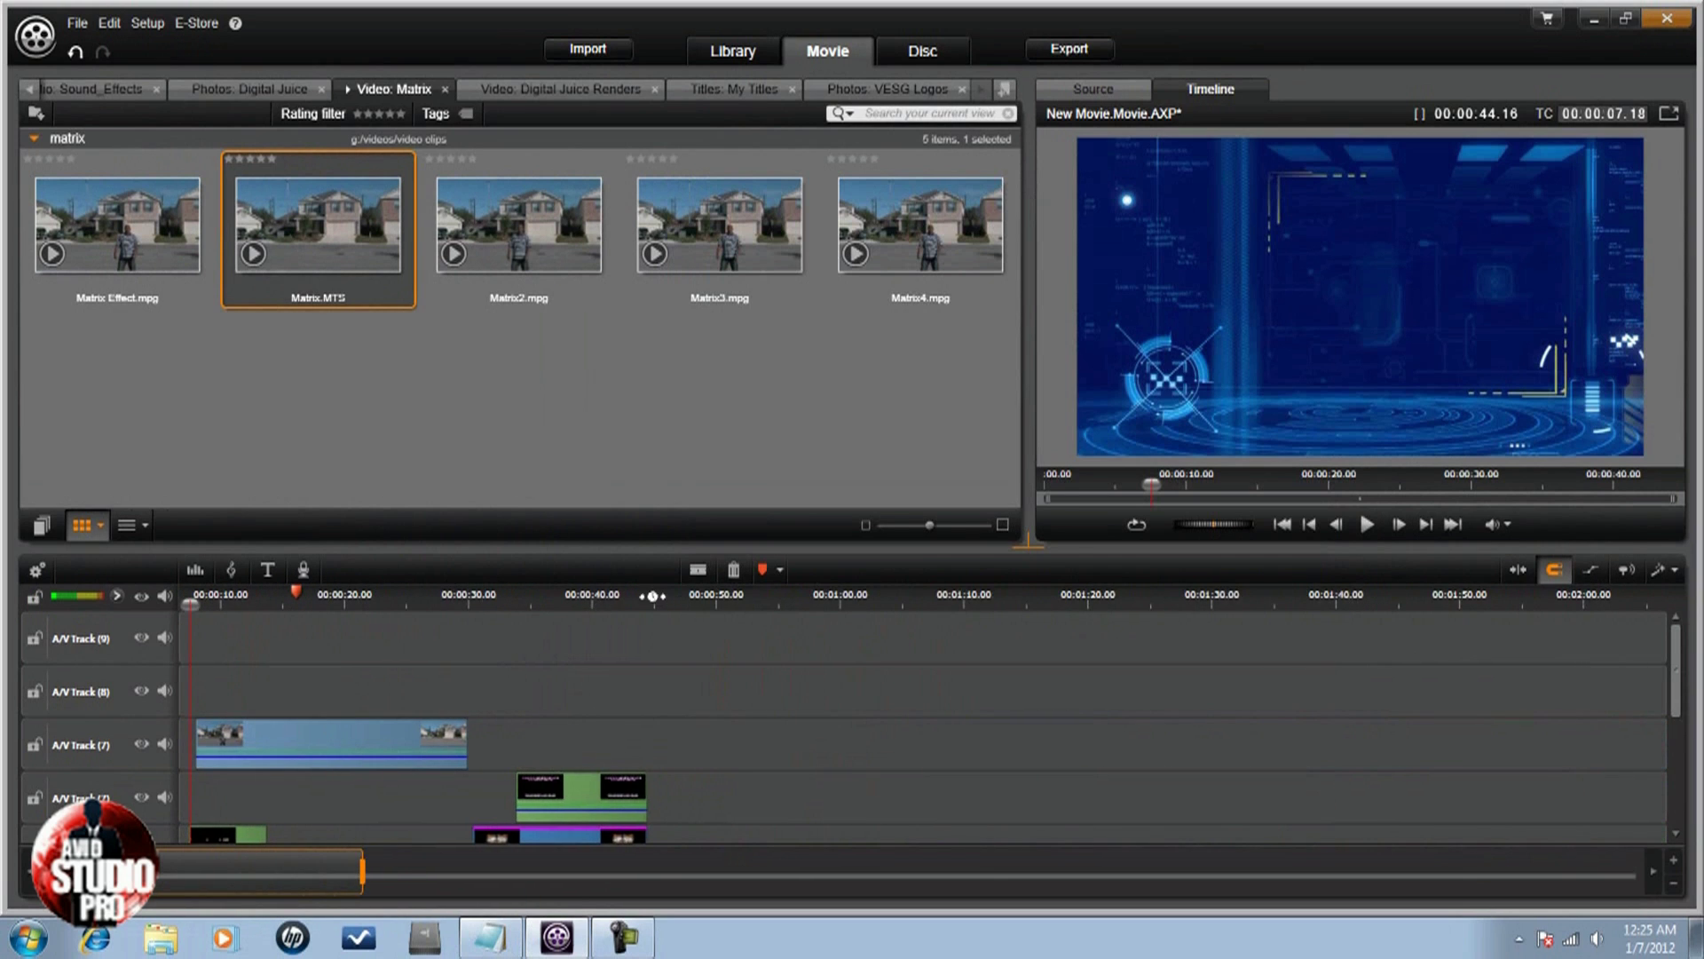
pyautogui.moveTo(654, 597); pyautogui.dragTo(380, 741)
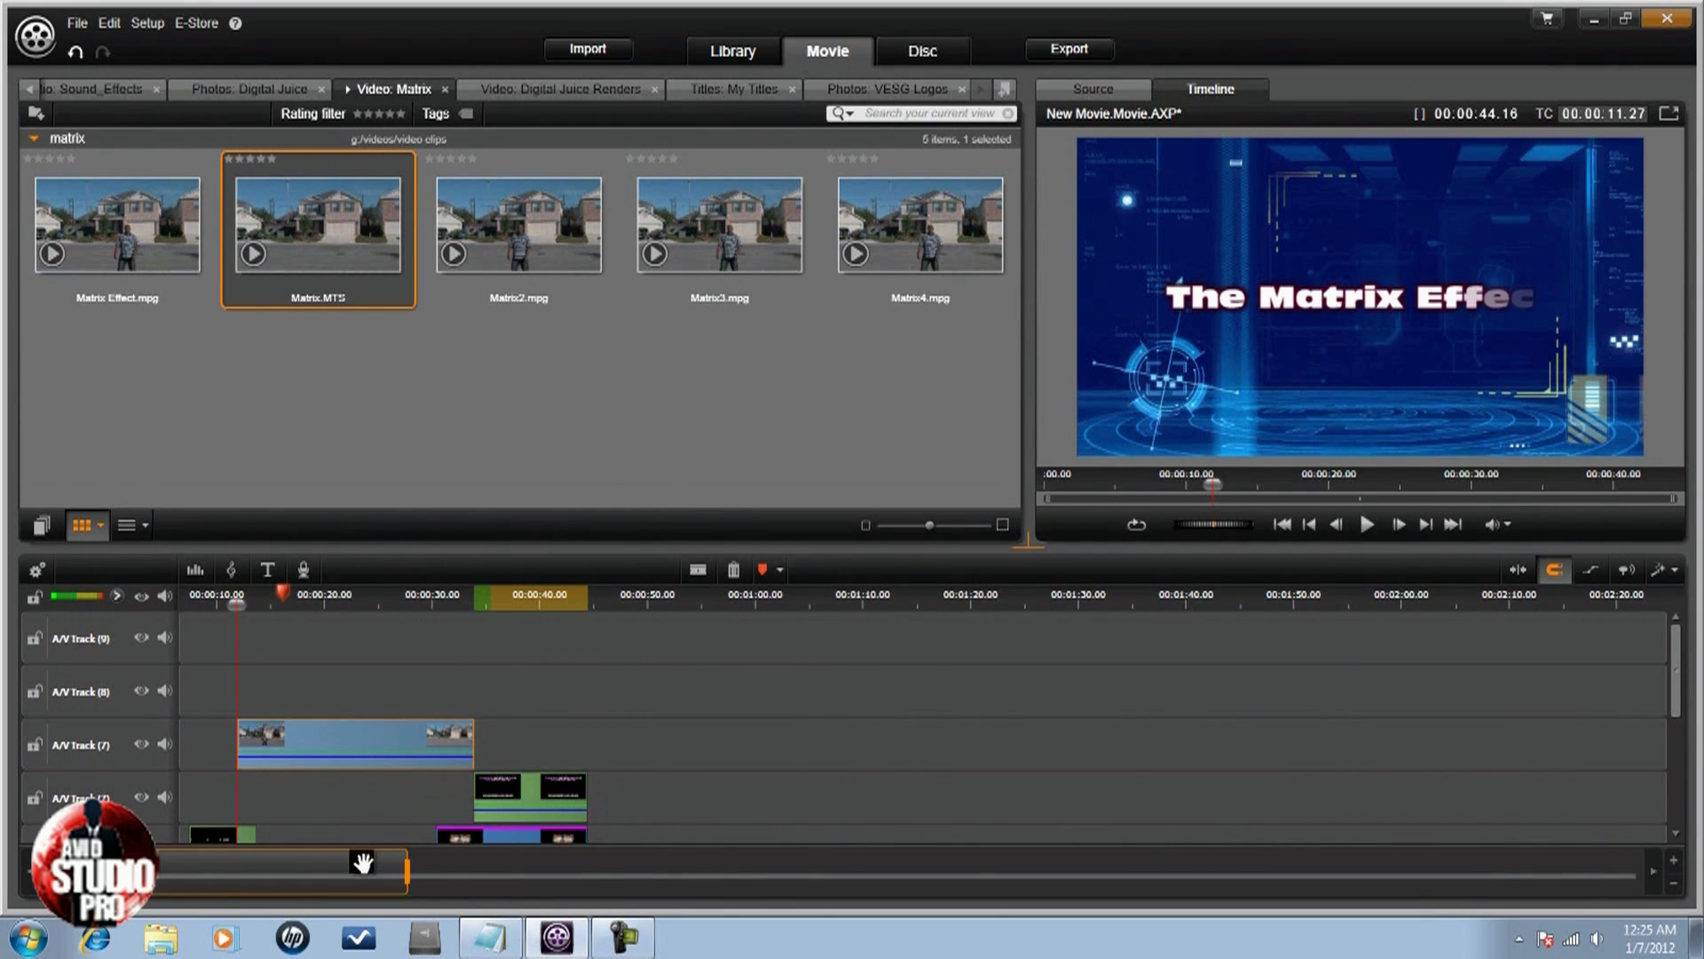
pyautogui.moveTo(362, 863); pyautogui.dragTo(221, 870)
pyautogui.moveTo(429, 749); pyautogui.dragTo(258, 746)
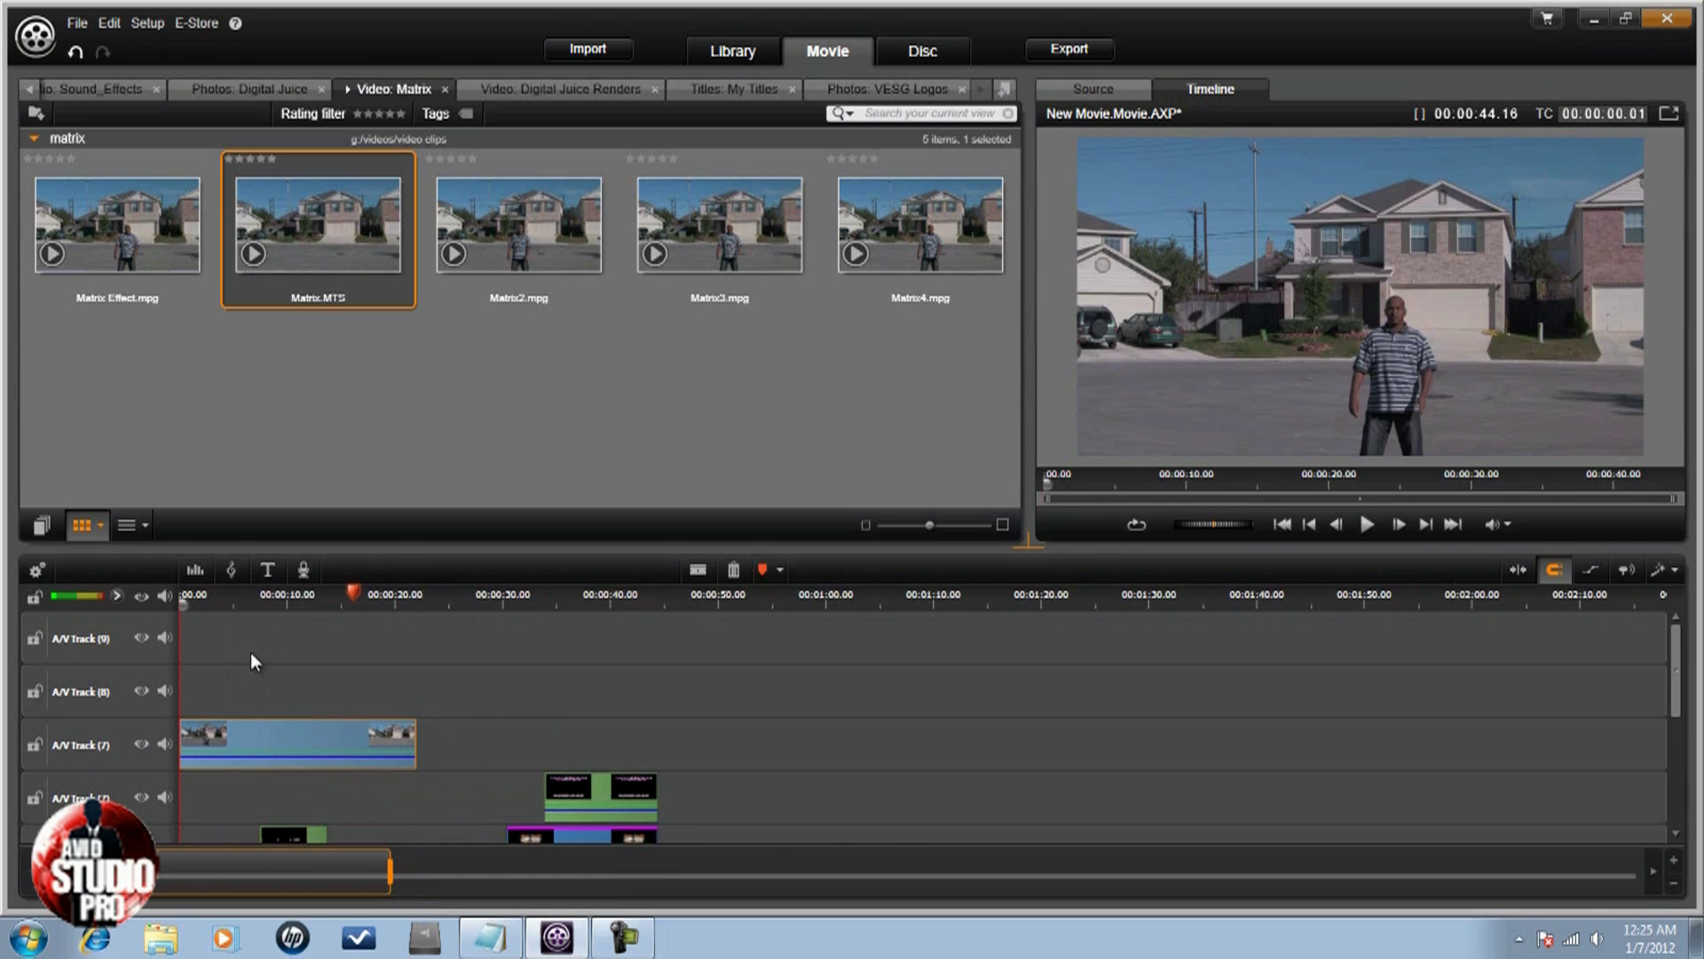
# - Zoom to frame level and split the Track 7 clip at 00:00:01.05, leaving a 00:00:20.26 part
pyautogui.moveTo(457, 599); pyautogui.dragTo(1423, 586)
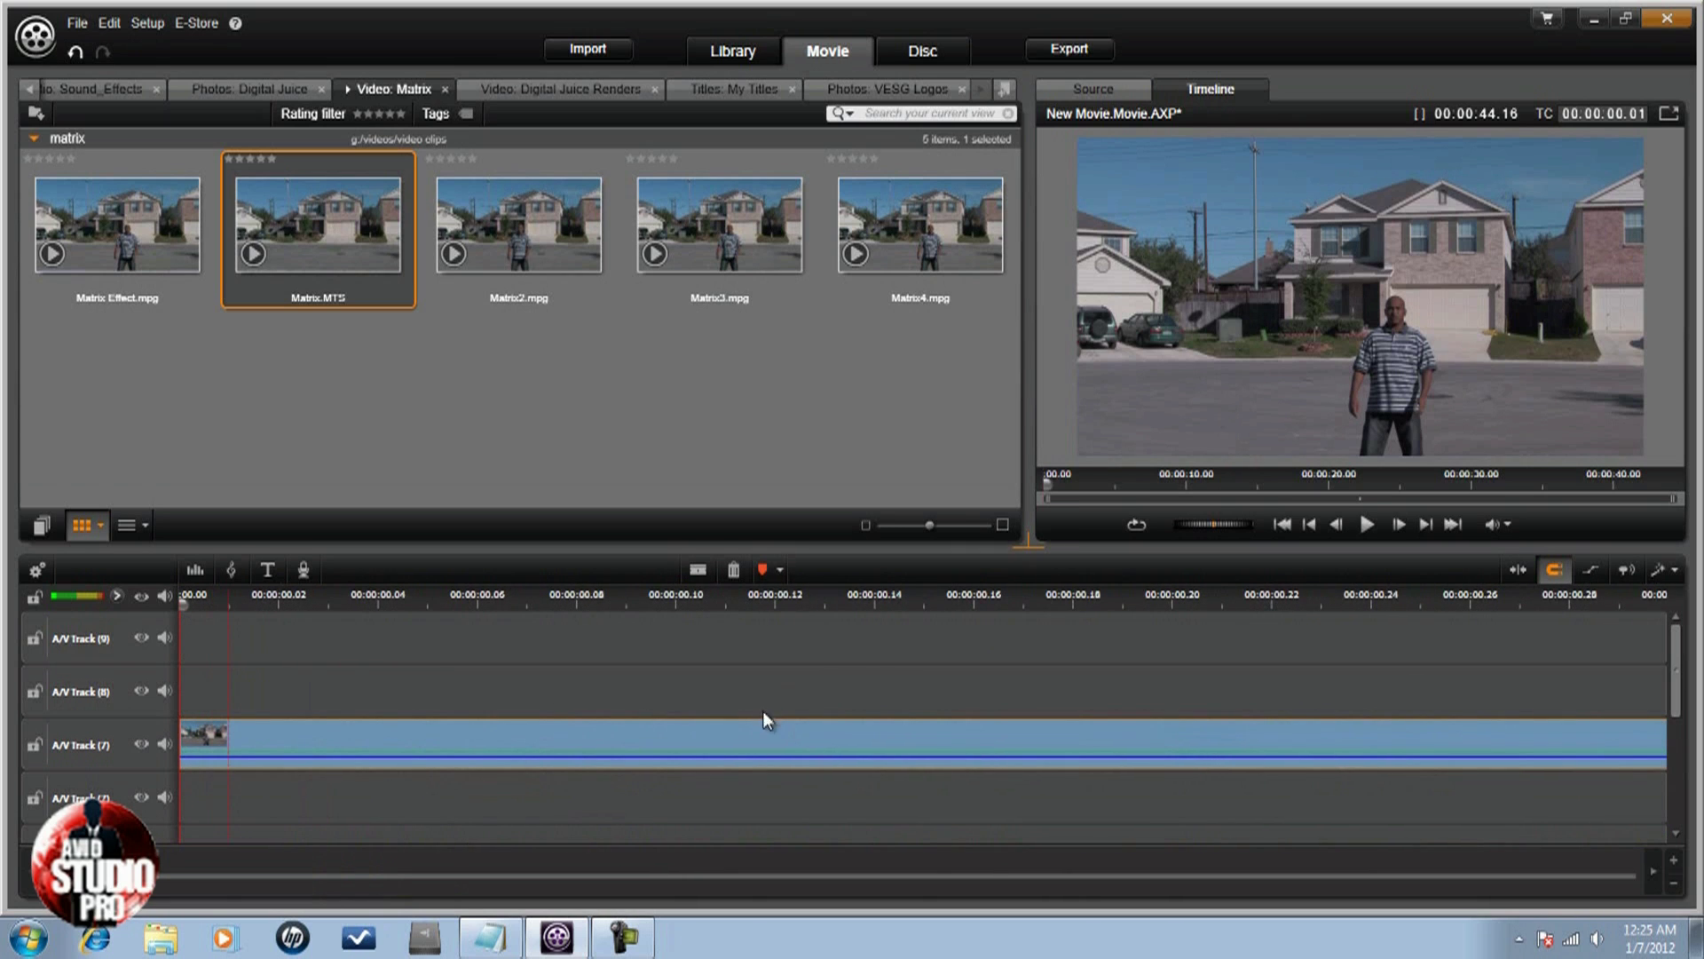
pyautogui.click(1651, 875)
pyautogui.moveTo(1651, 875); pyautogui.dragTo(1651, 876)
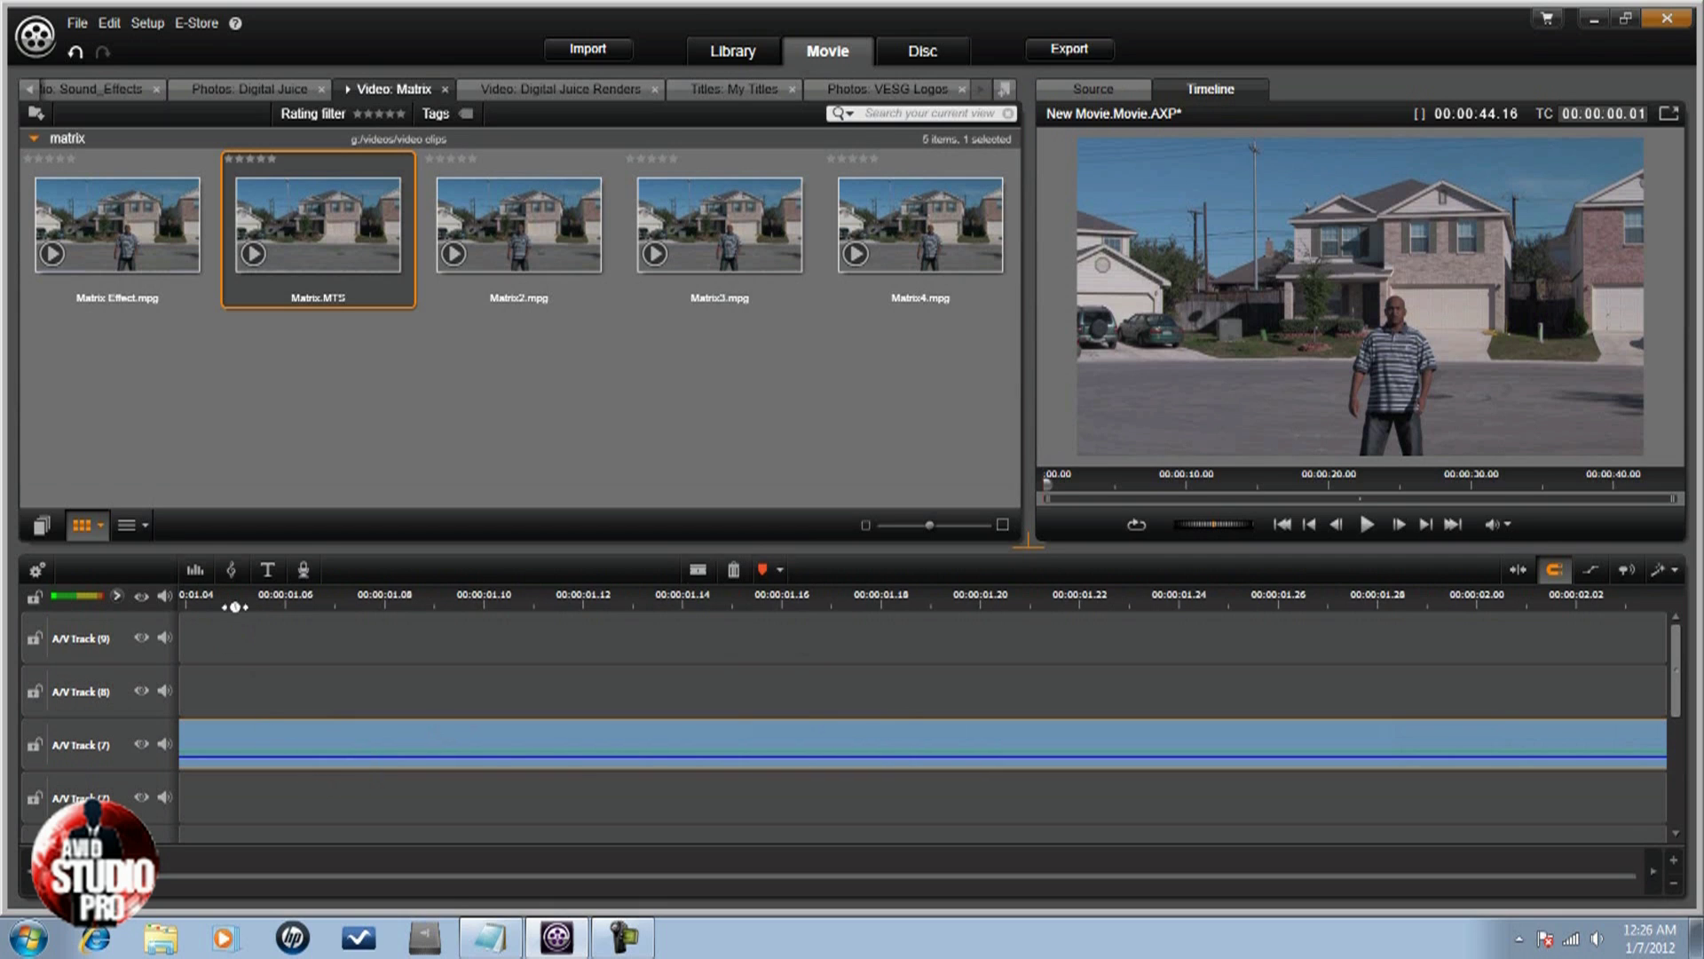
pyautogui.click(235, 607)
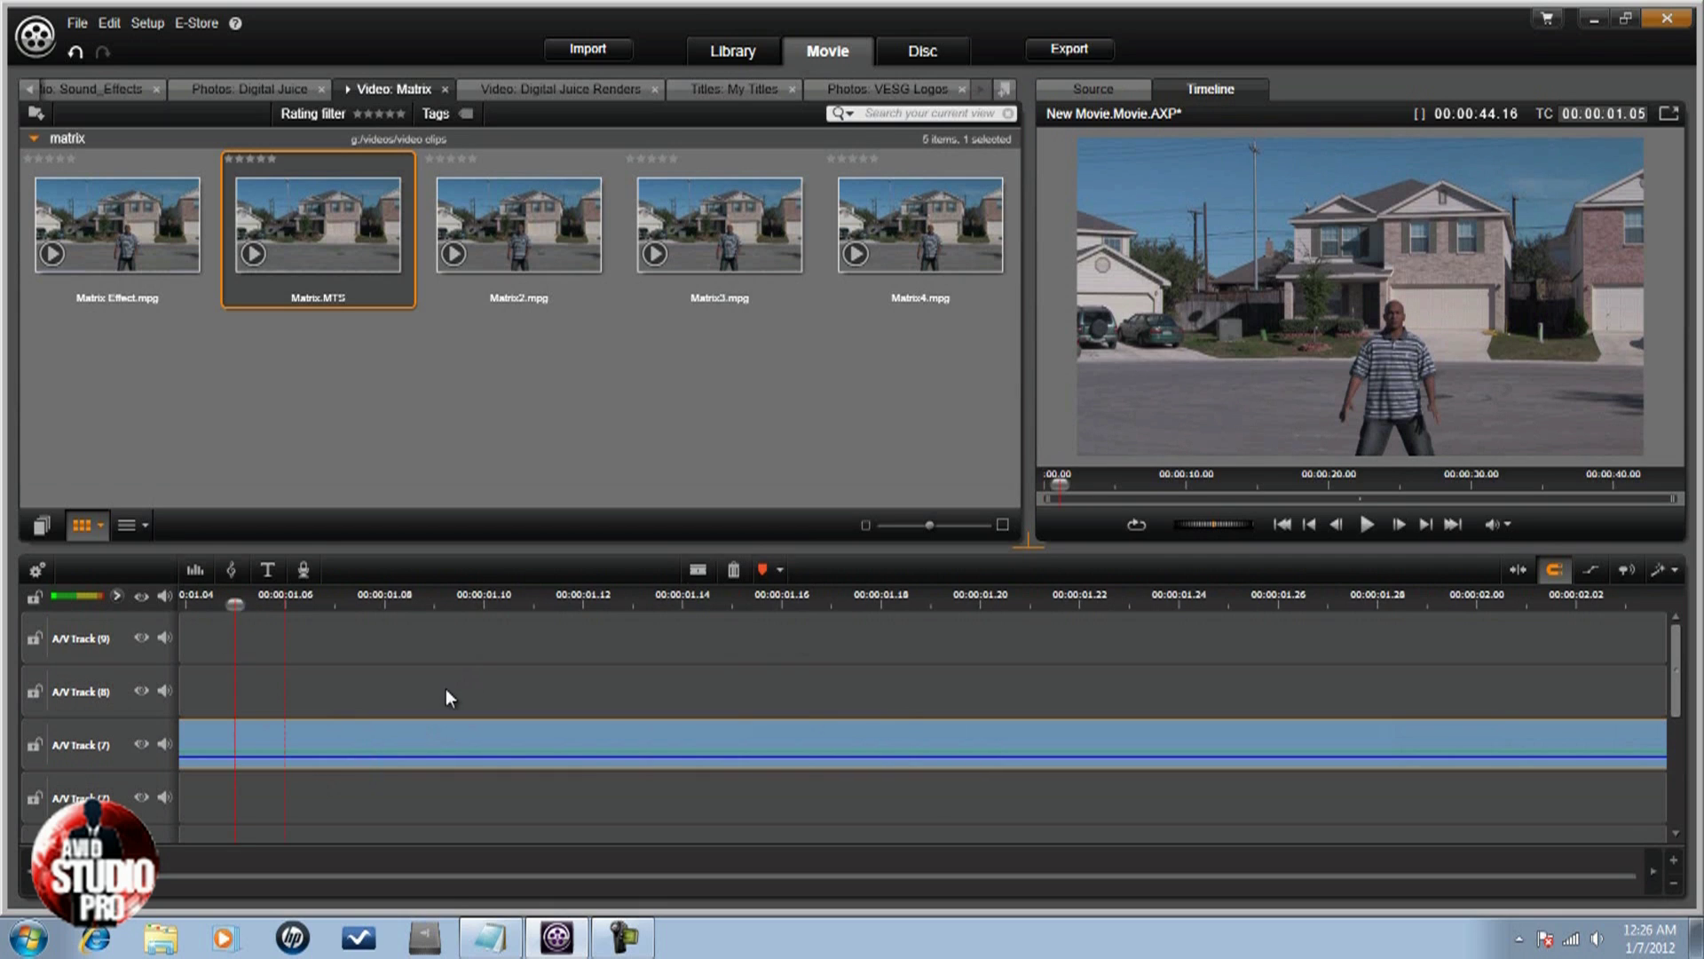
pyautogui.click(696, 570)
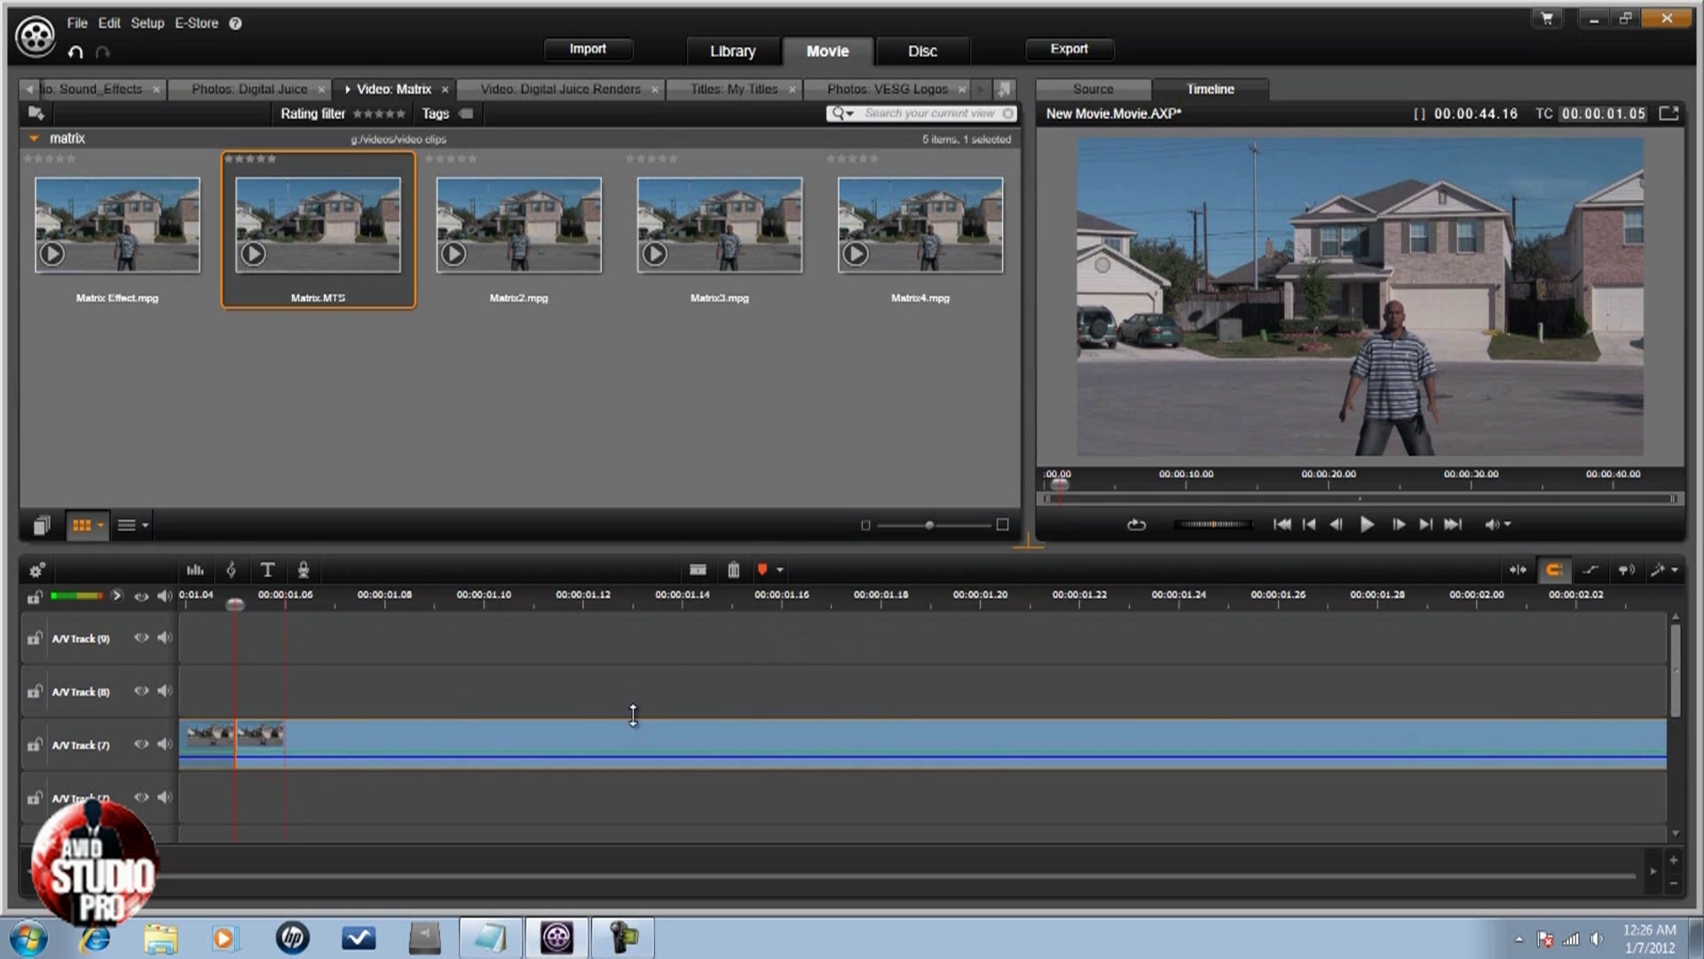
pyautogui.click(762, 571)
pyautogui.click(764, 573)
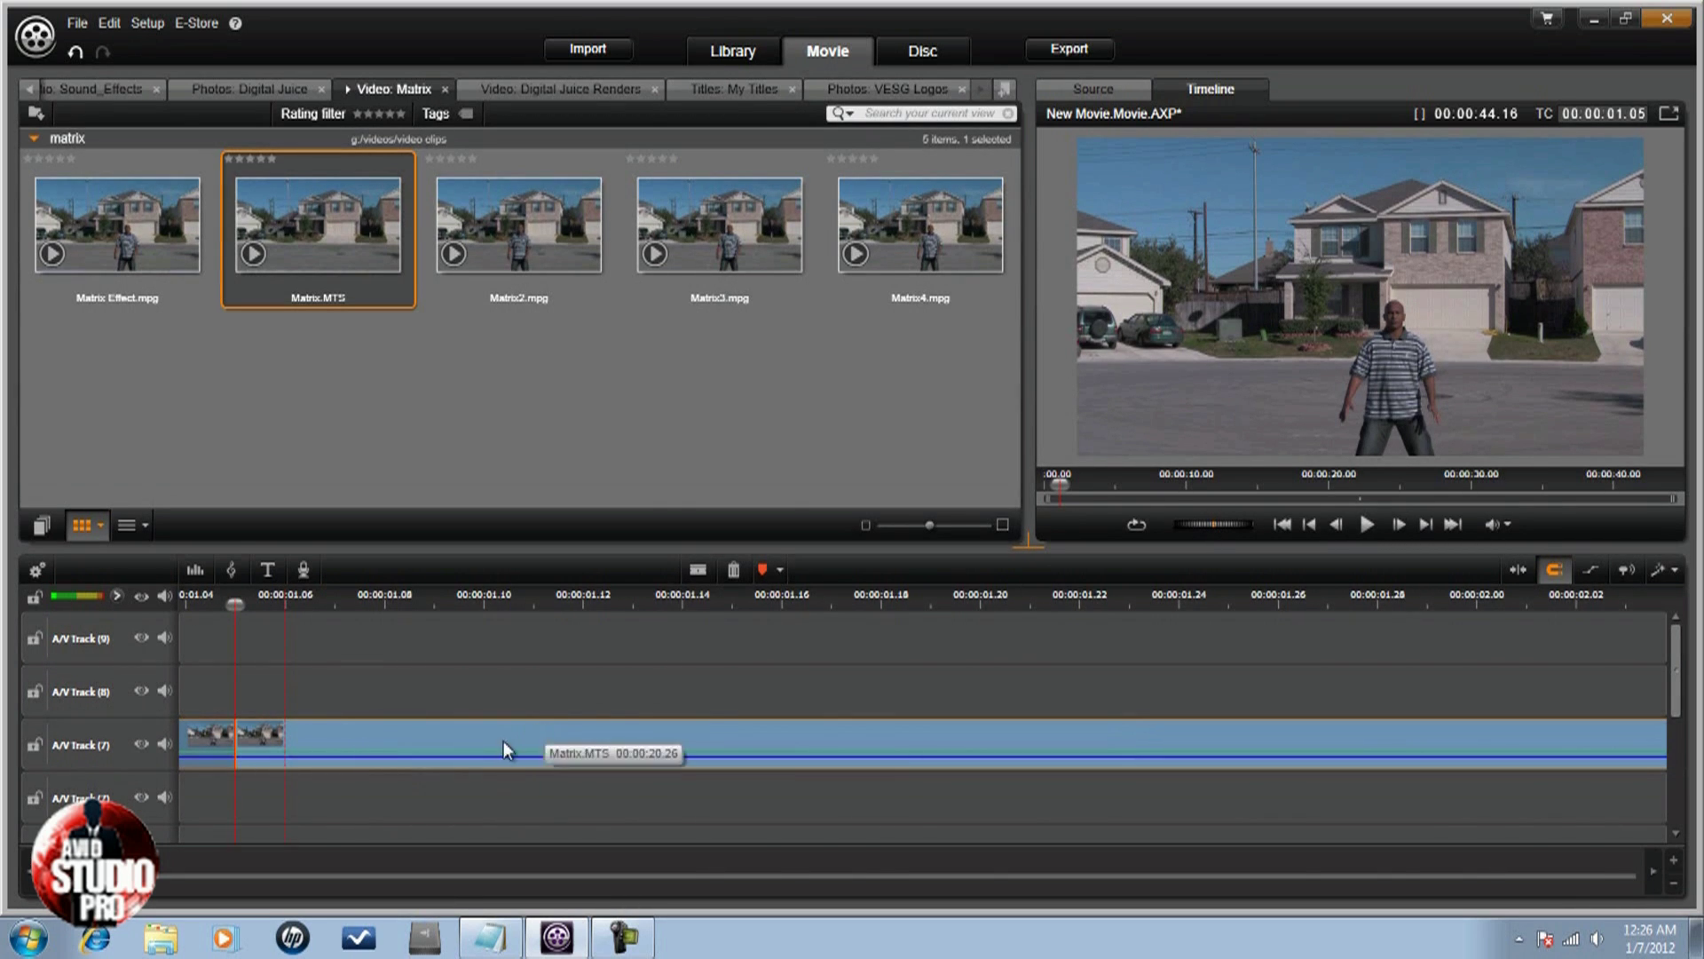
# - Copy the 00:00:20.26 Matrix piece and paste it after the original on Track 7
pyautogui.rightClick(444, 738)
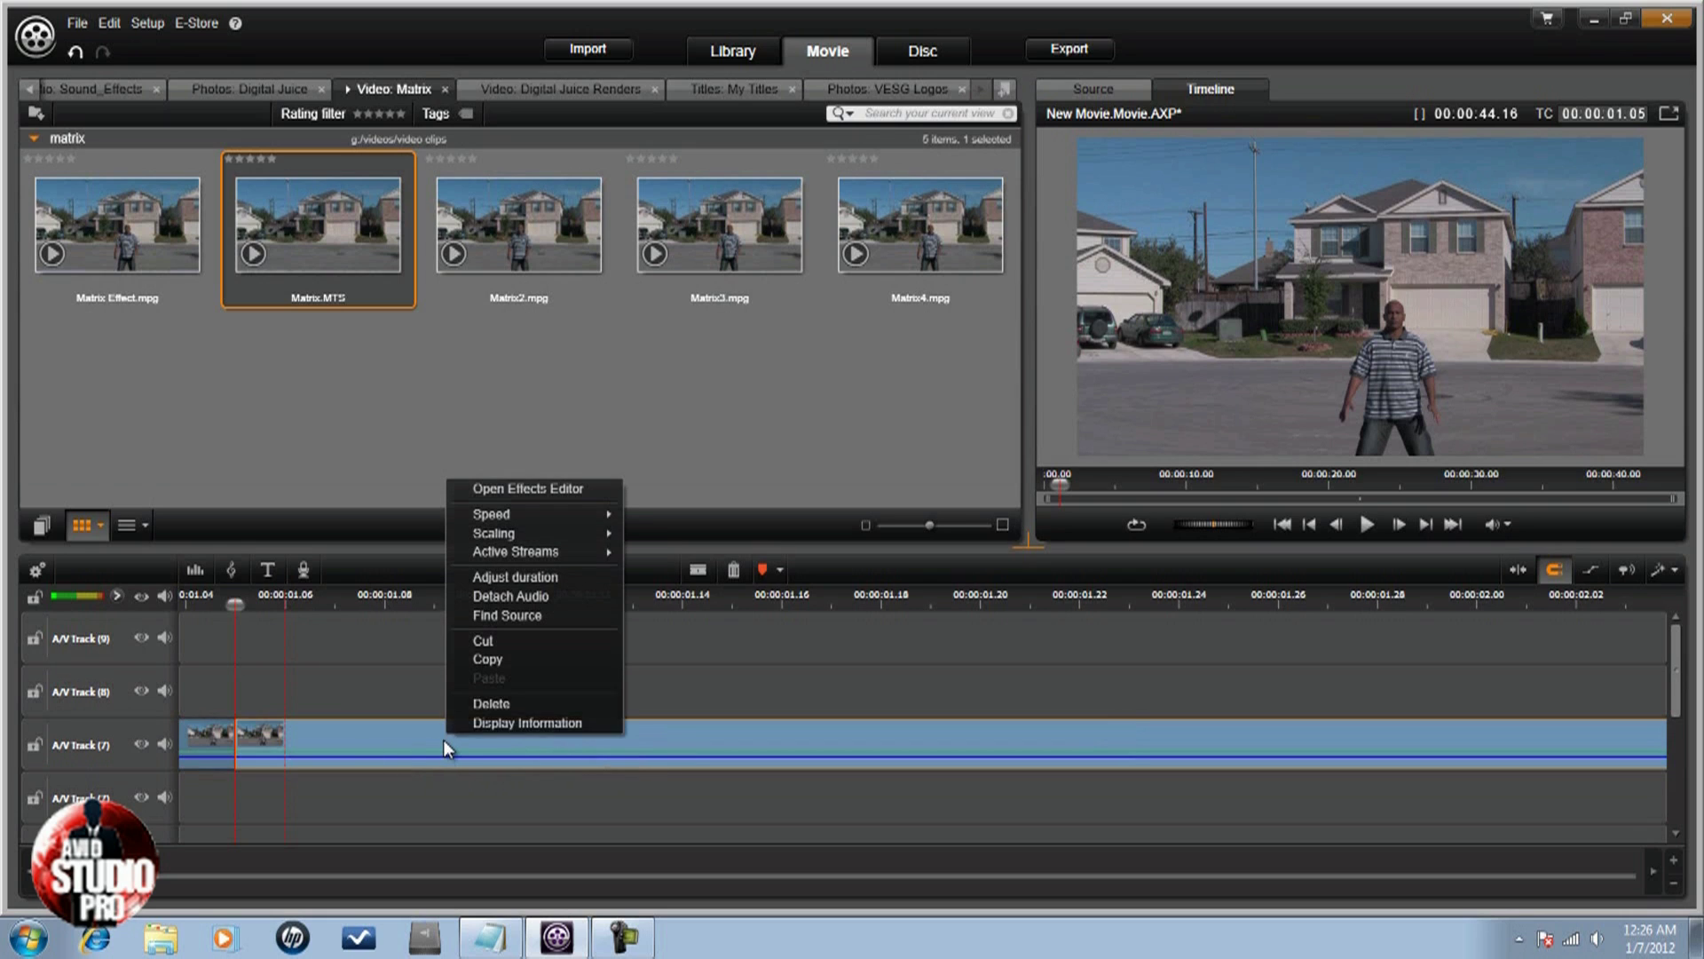
pyautogui.click(520, 663)
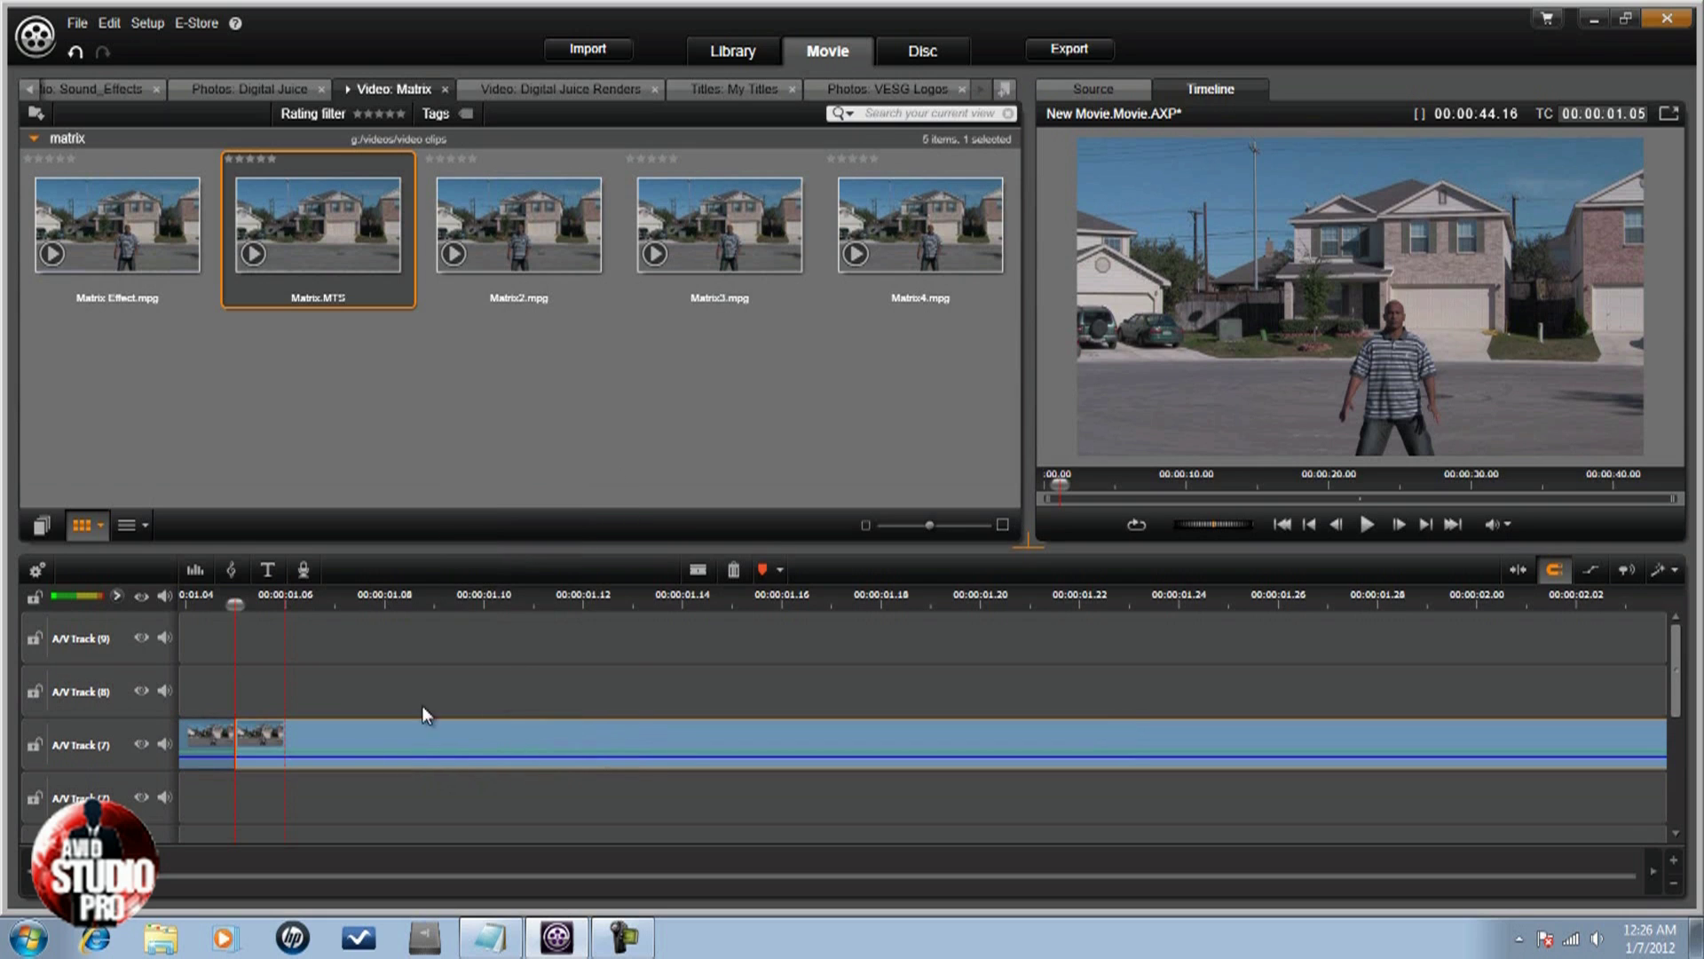
pyautogui.rightClick(384, 679)
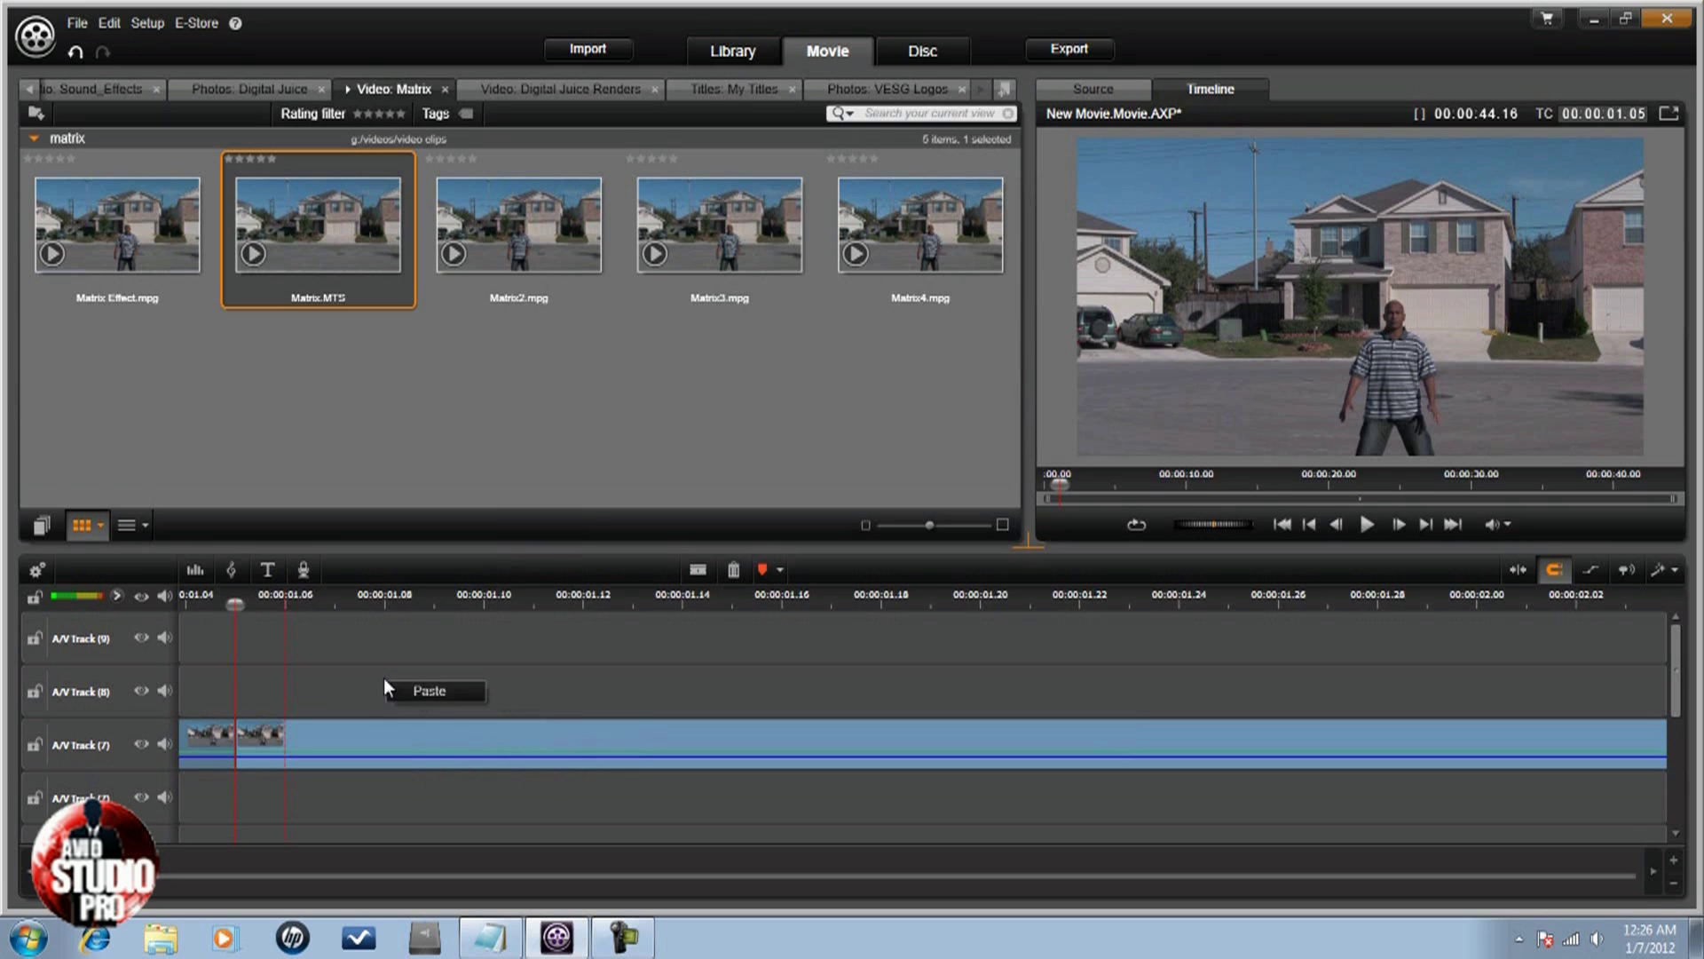
pyautogui.click(432, 690)
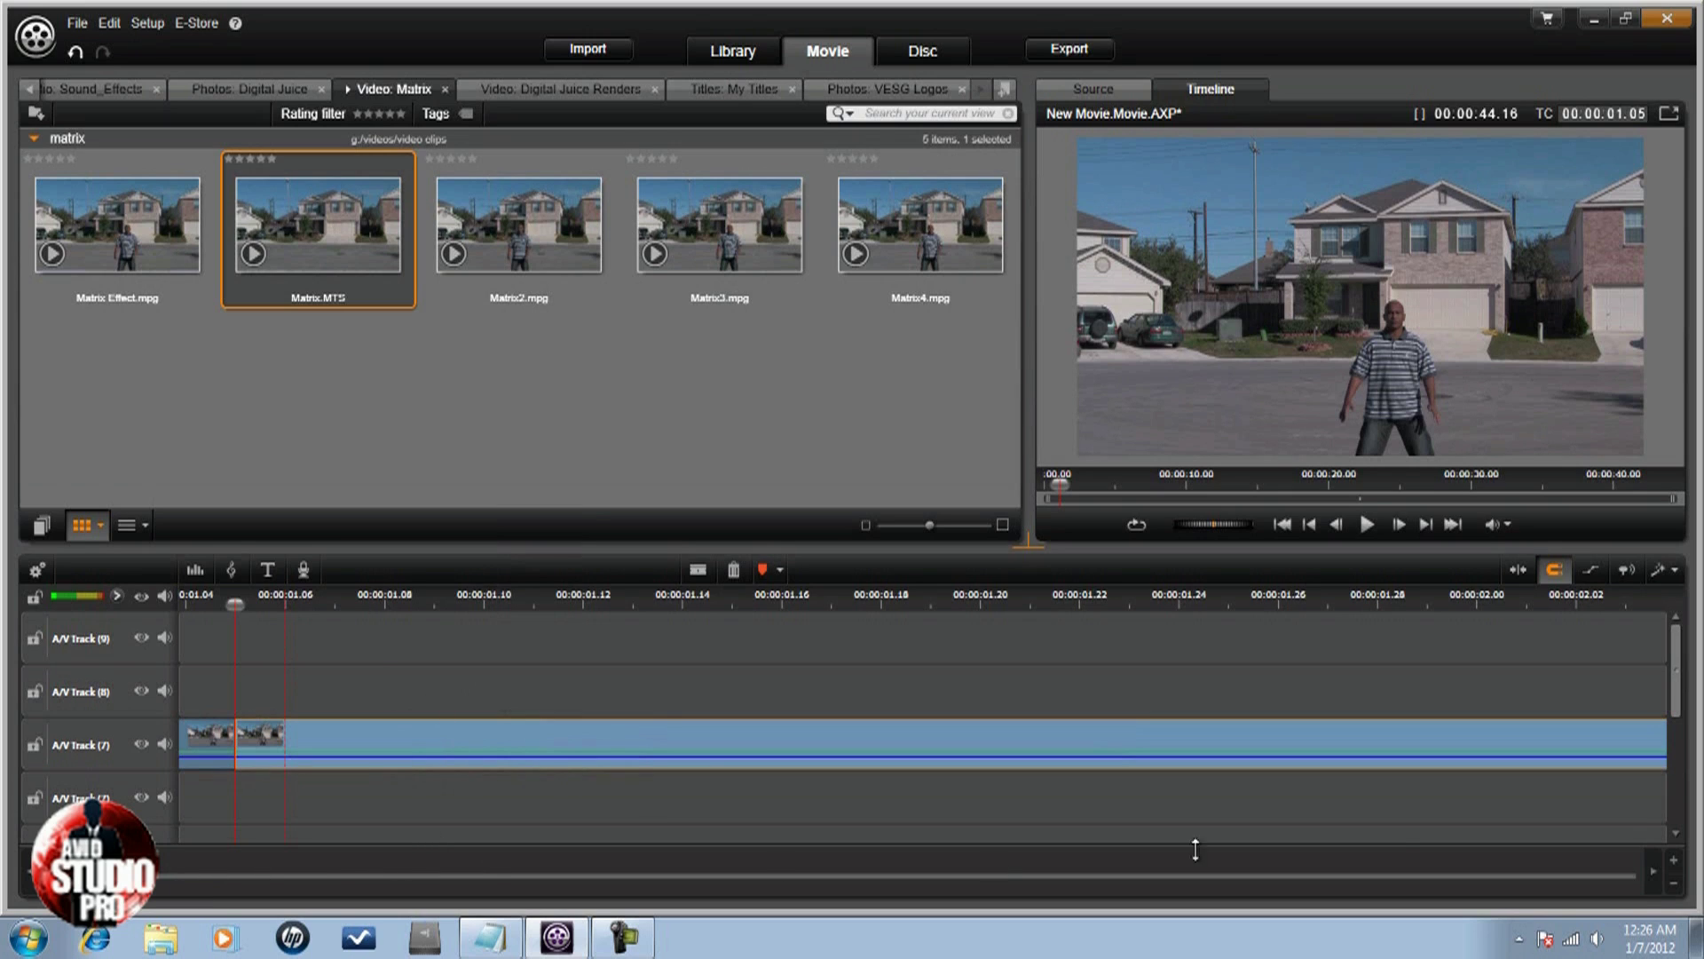
pyautogui.moveTo(1654, 877); pyautogui.dragTo(1654, 877)
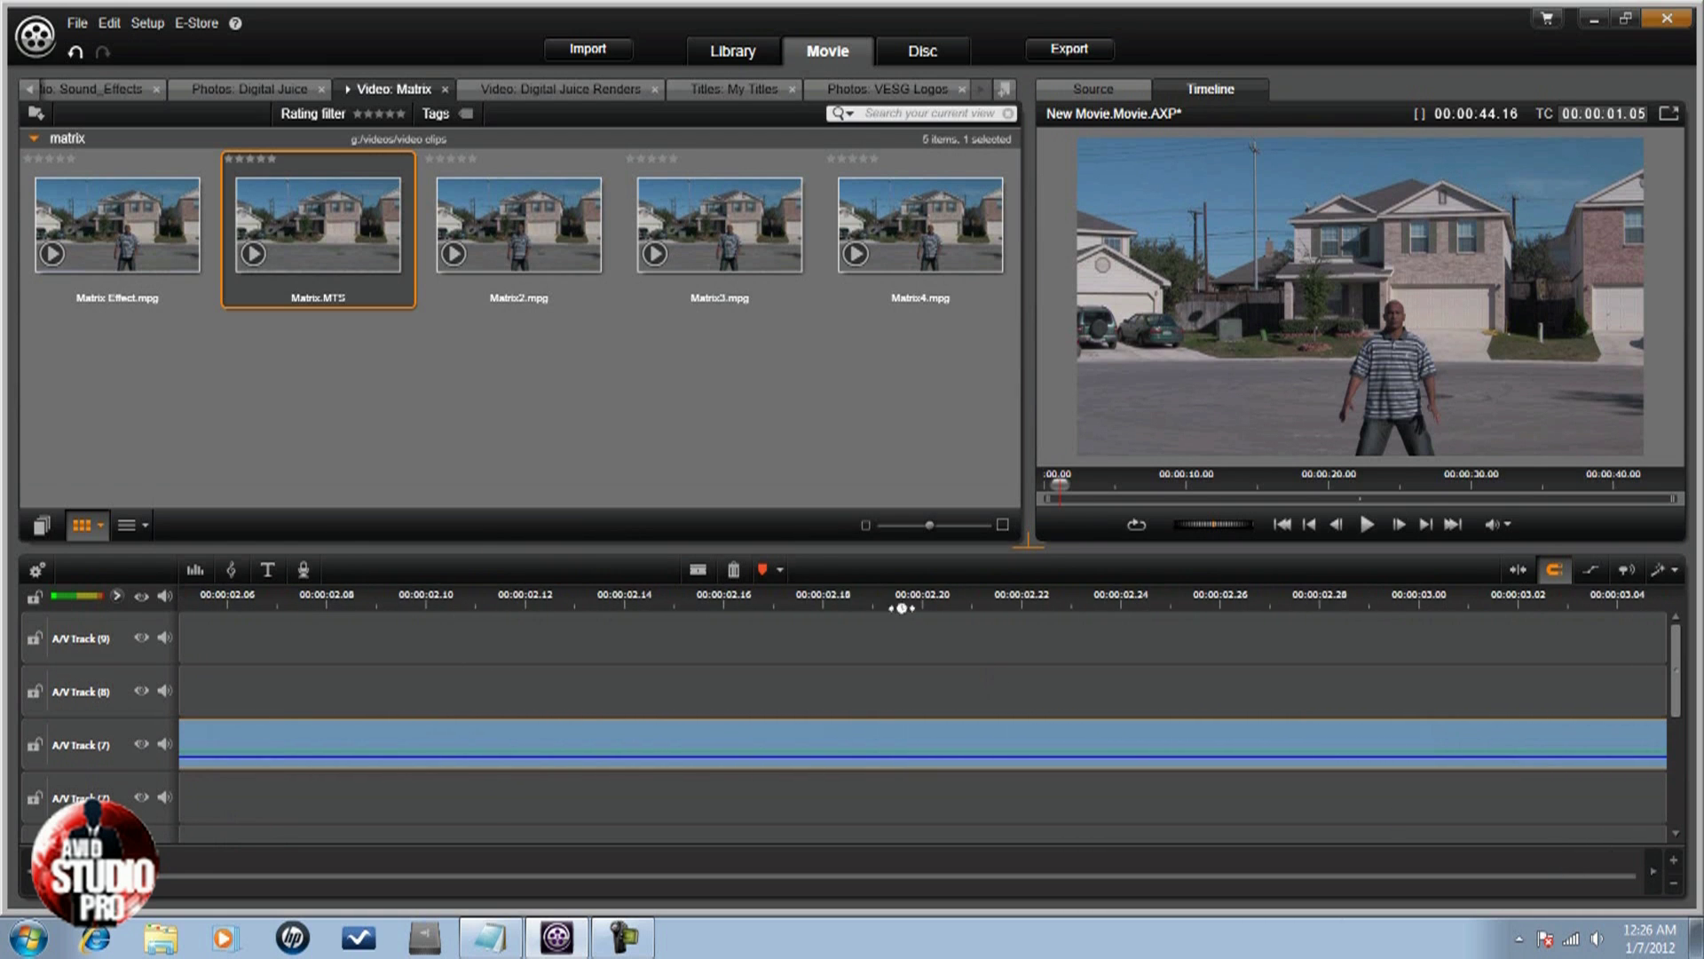
pyautogui.moveTo(901, 608); pyautogui.dragTo(604, 601)
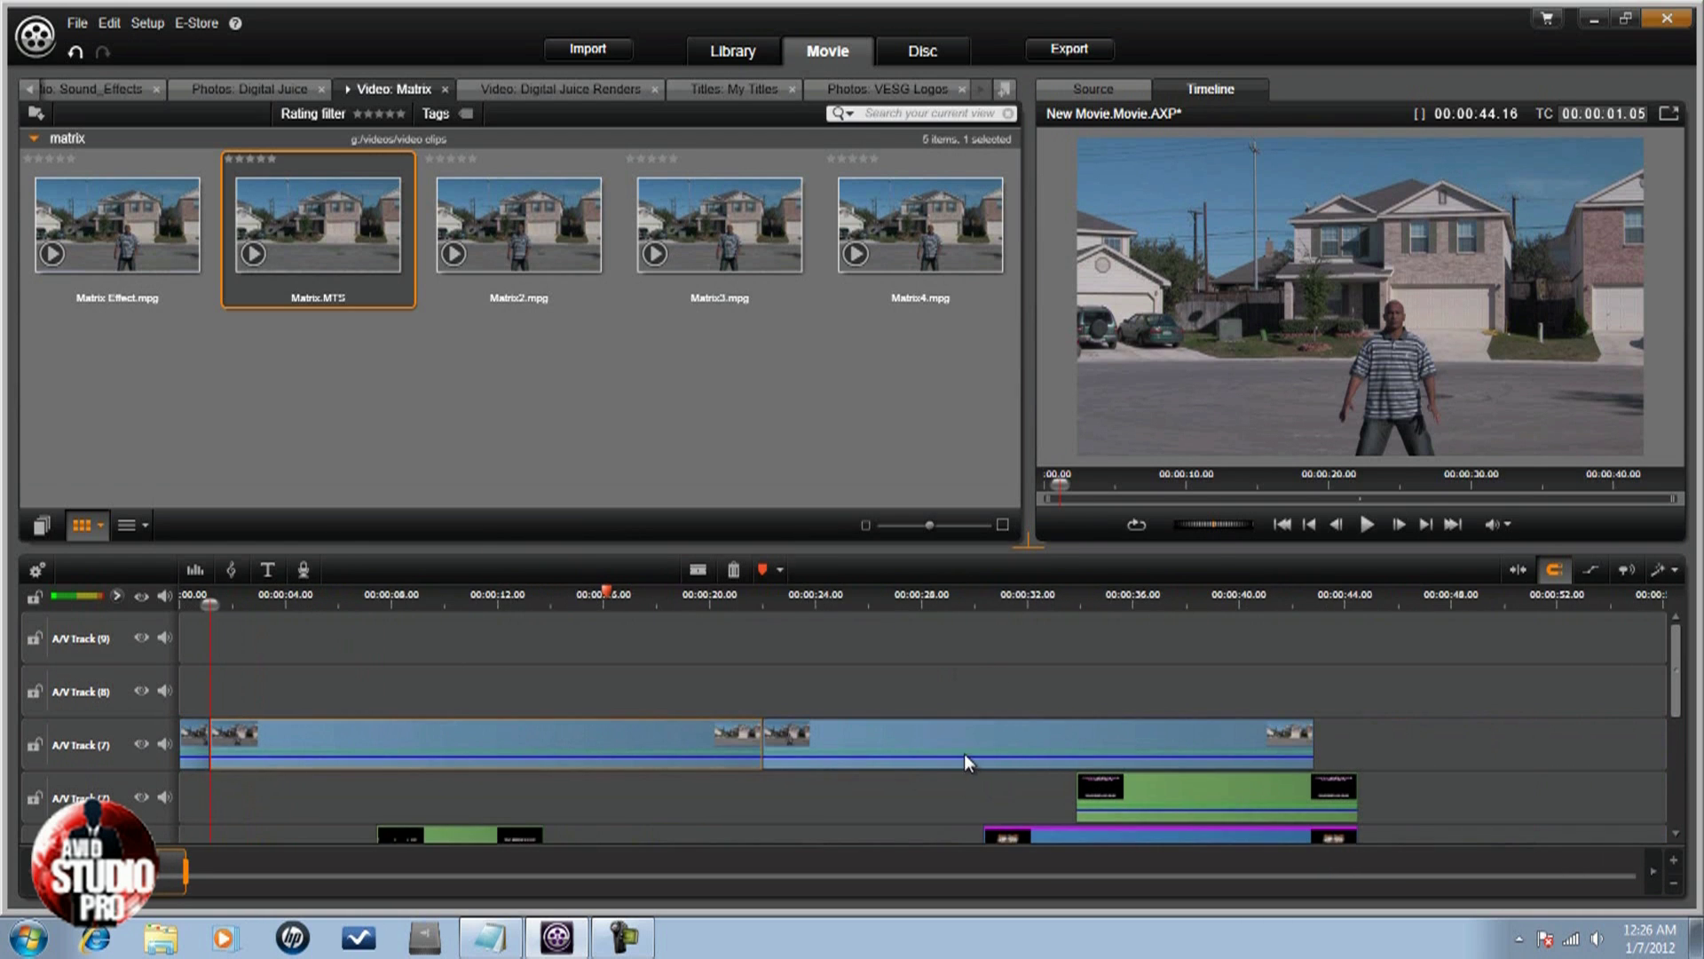
# - Move the pasted copy to A/V Track 8, then paste another copy onto A/V Track 9
pyautogui.moveTo(964, 755); pyautogui.dragTo(427, 698)
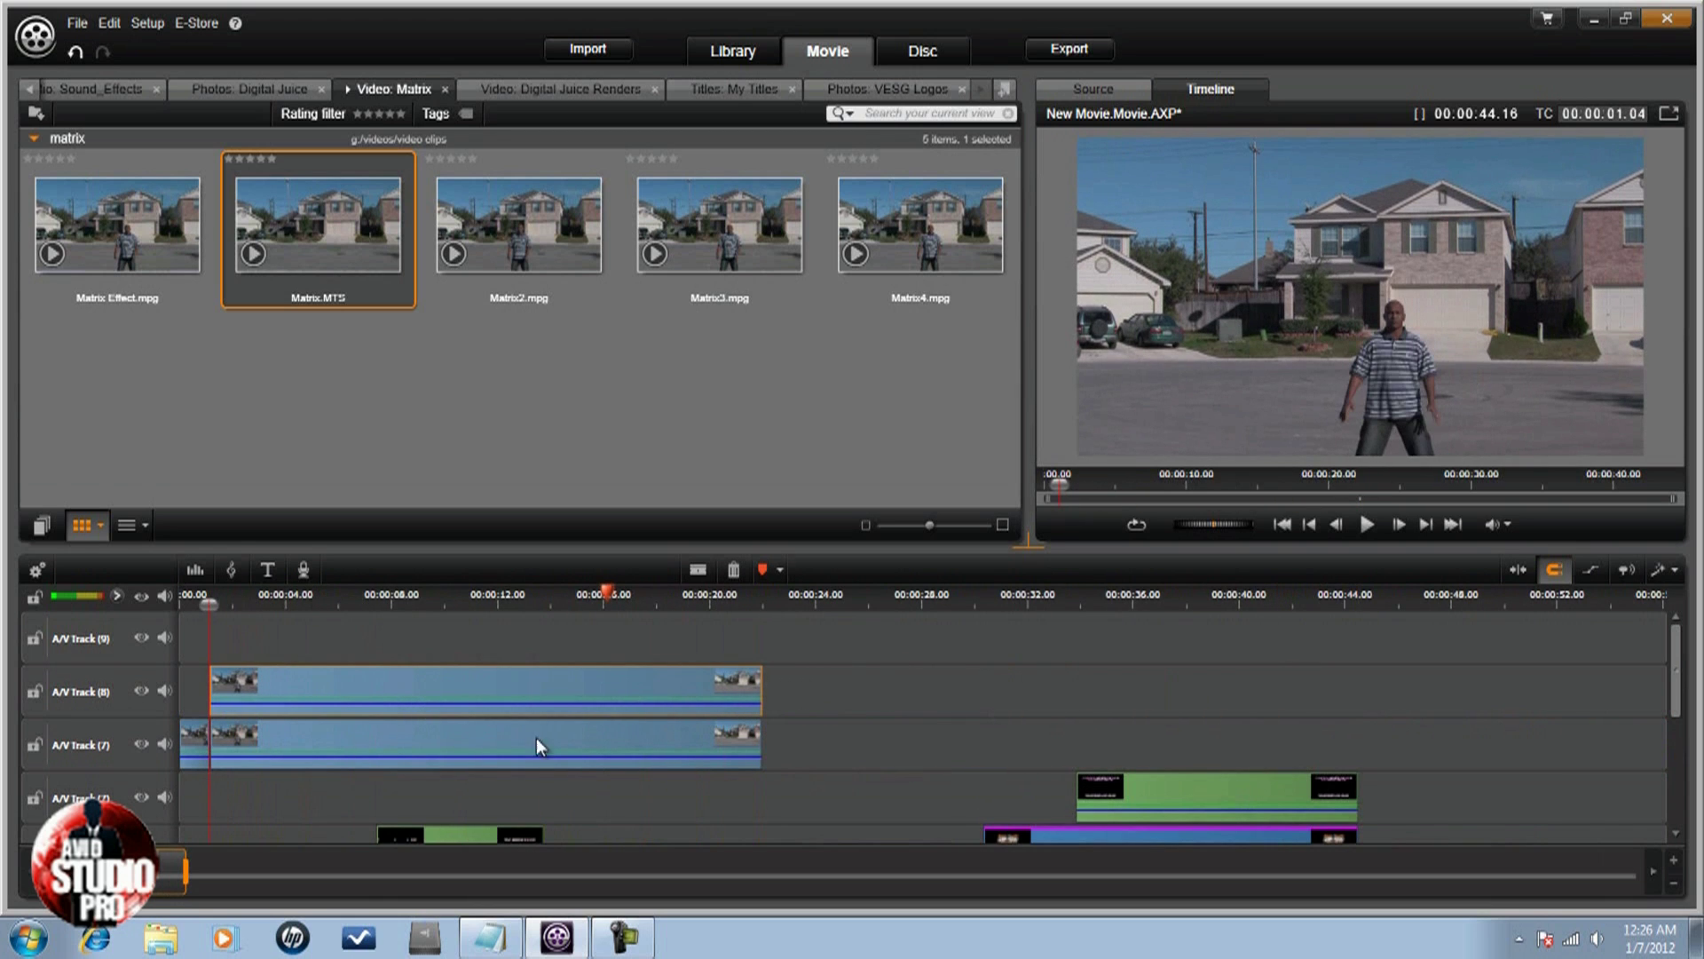
pyautogui.rightClick(434, 690)
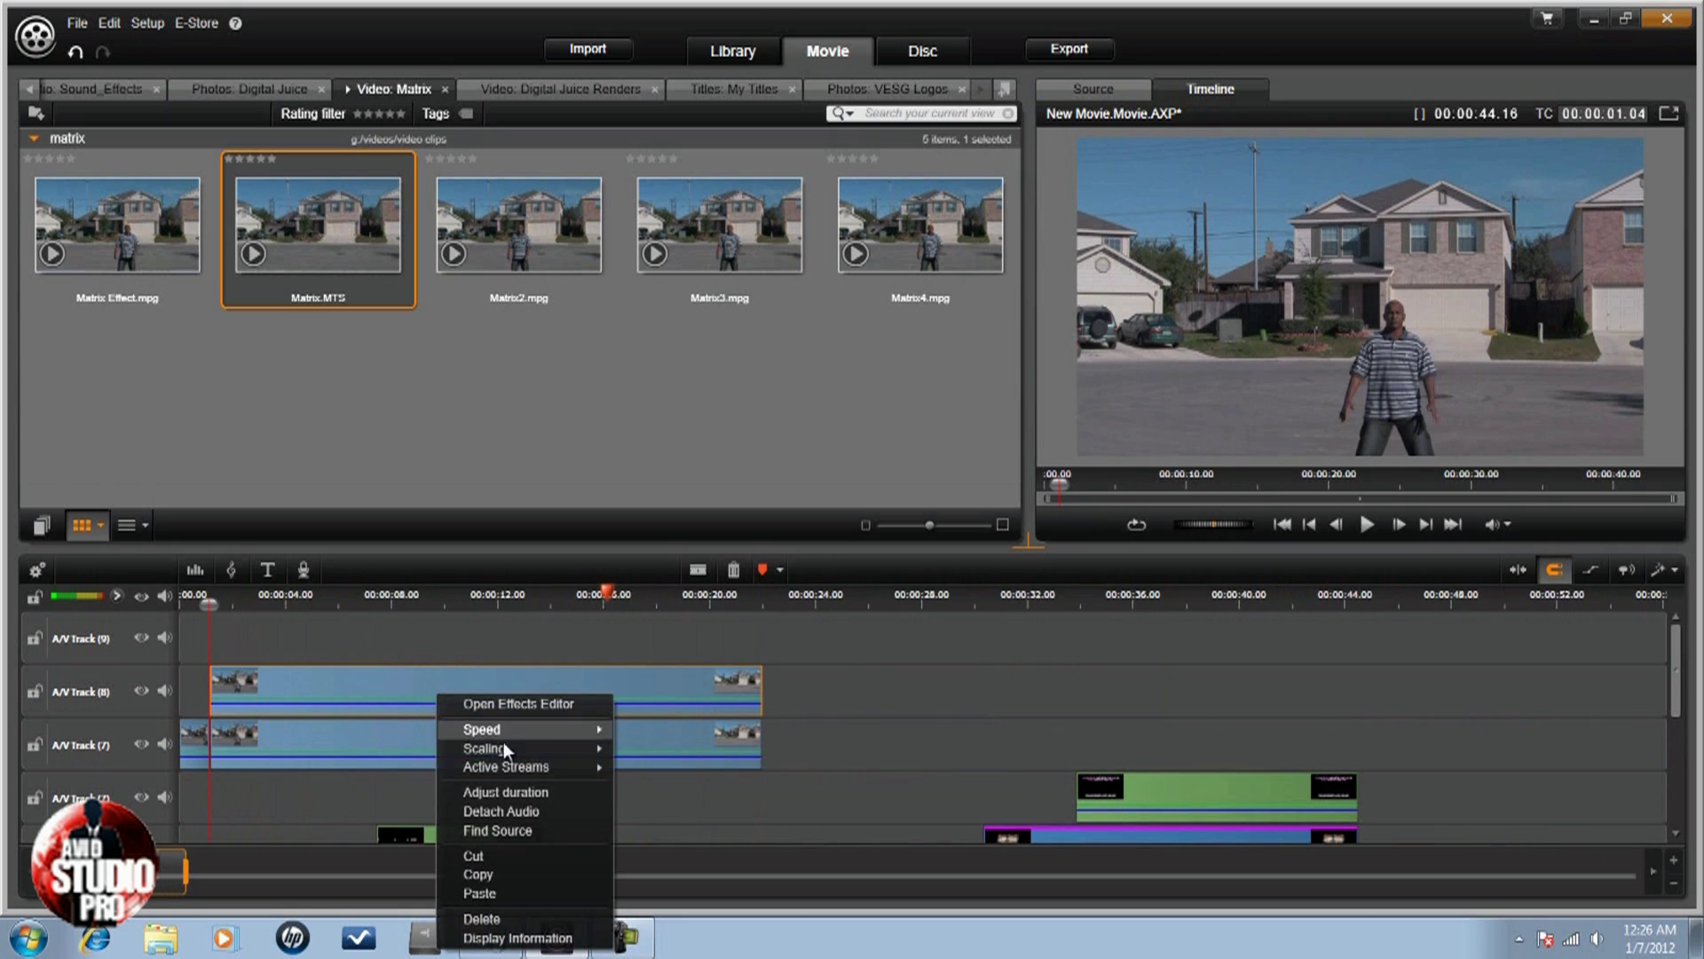
pyautogui.click(493, 874)
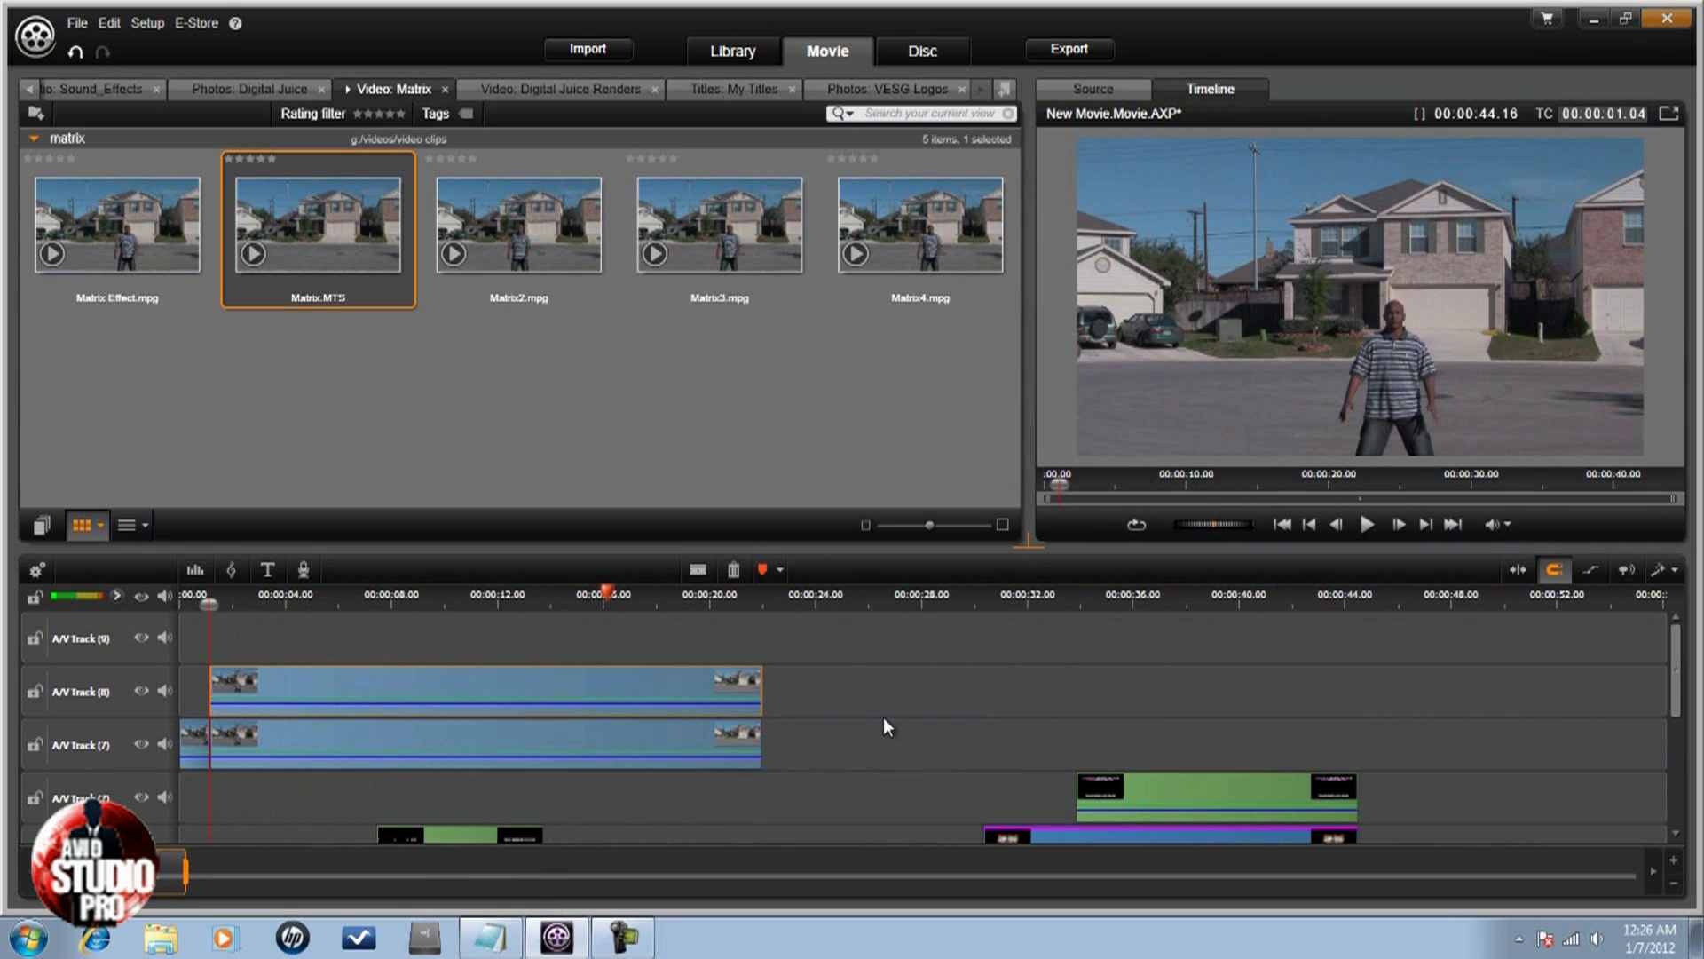
pyautogui.rightClick(878, 695)
pyautogui.click(941, 710)
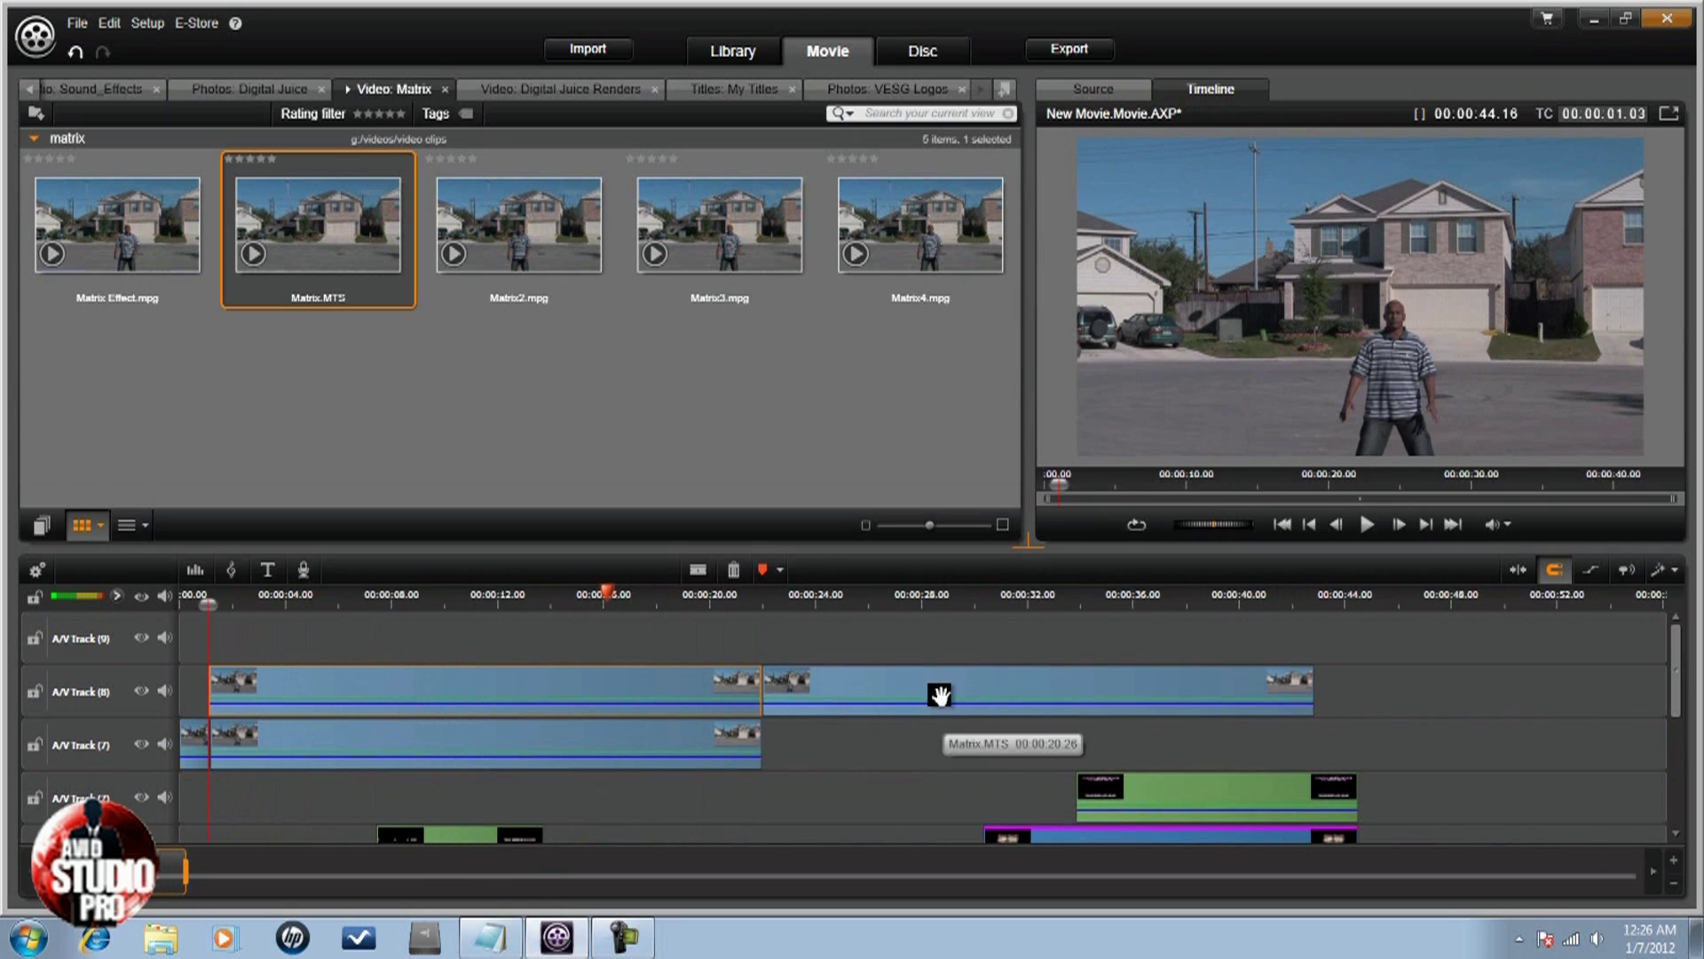
pyautogui.moveTo(1047, 689); pyautogui.dragTo(393, 653)
# - Offset the copies so Track 8 starts near 00:00:01.08 and Track 9 near 00:00:01.11
pyautogui.click(868, 707)
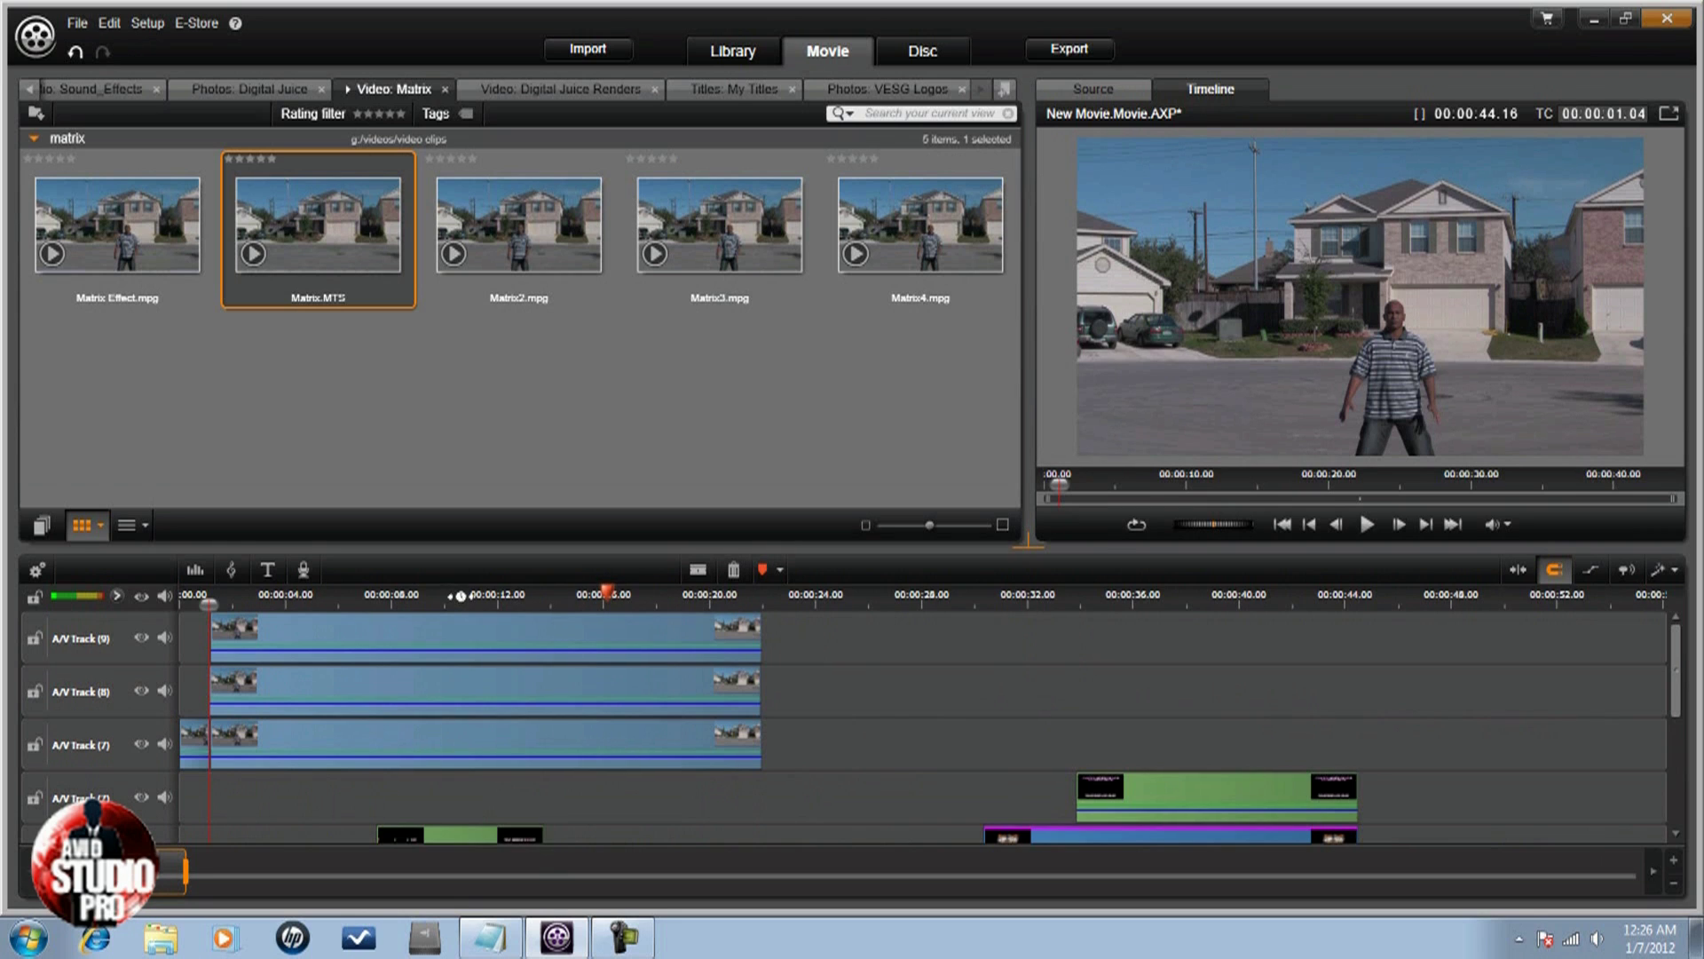
pyautogui.moveTo(459, 596); pyautogui.dragTo(622, 606)
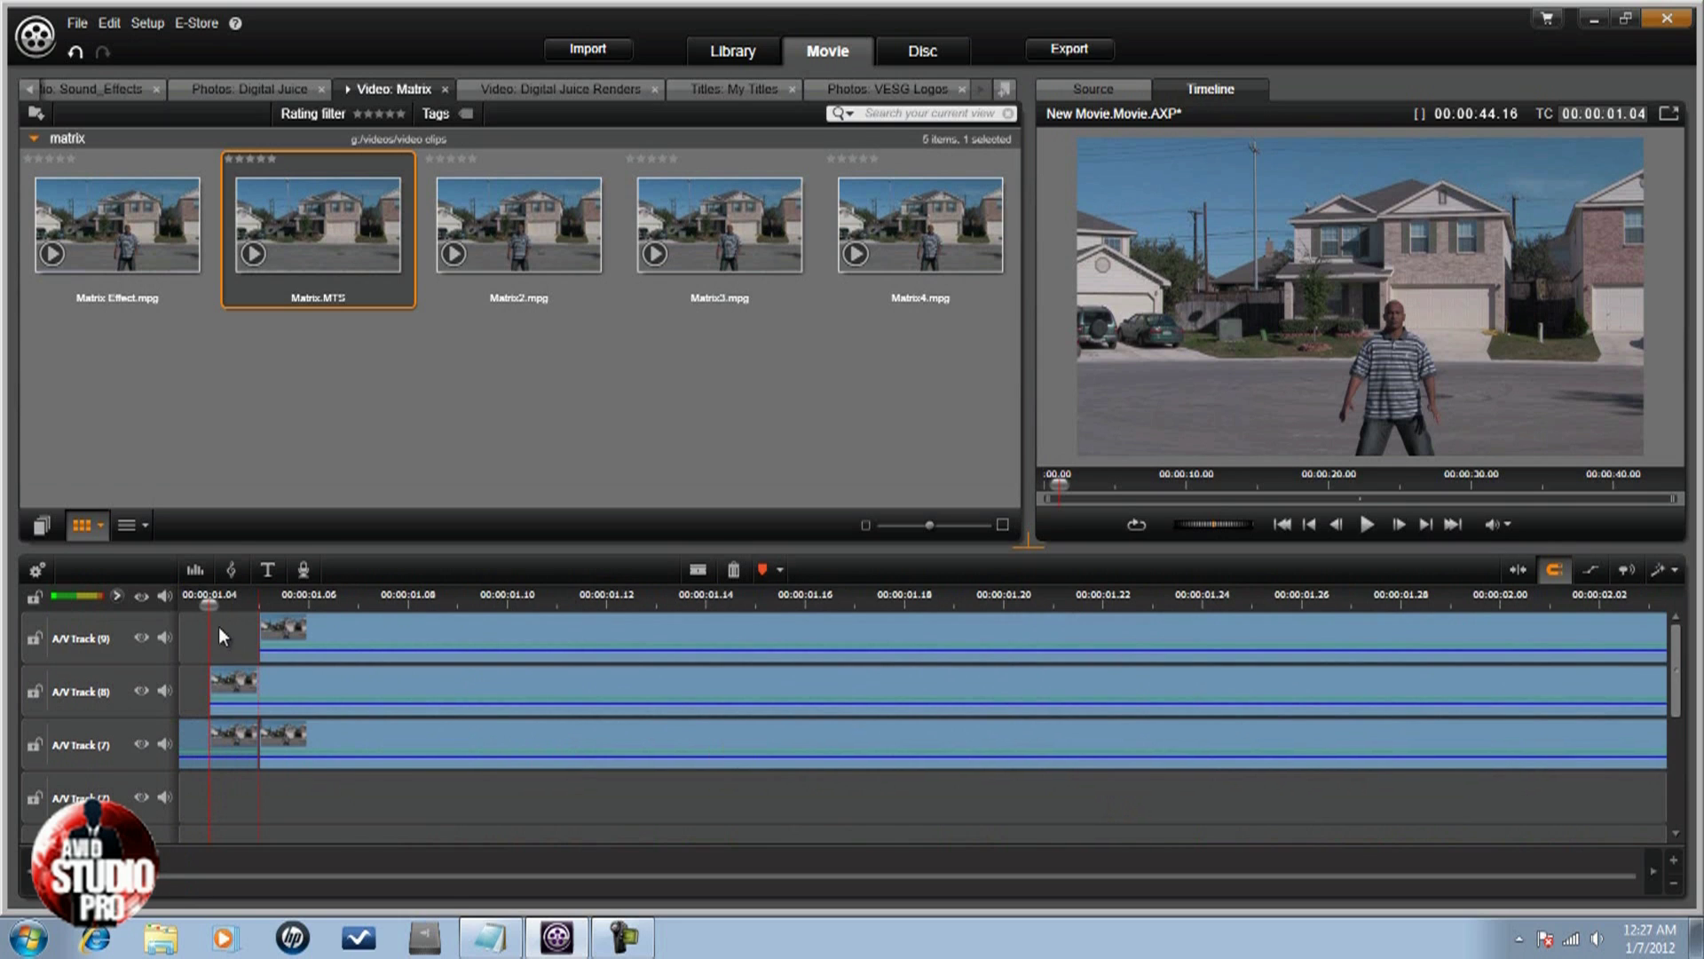
pyautogui.moveTo(210, 604); pyautogui.dragTo(155, 610)
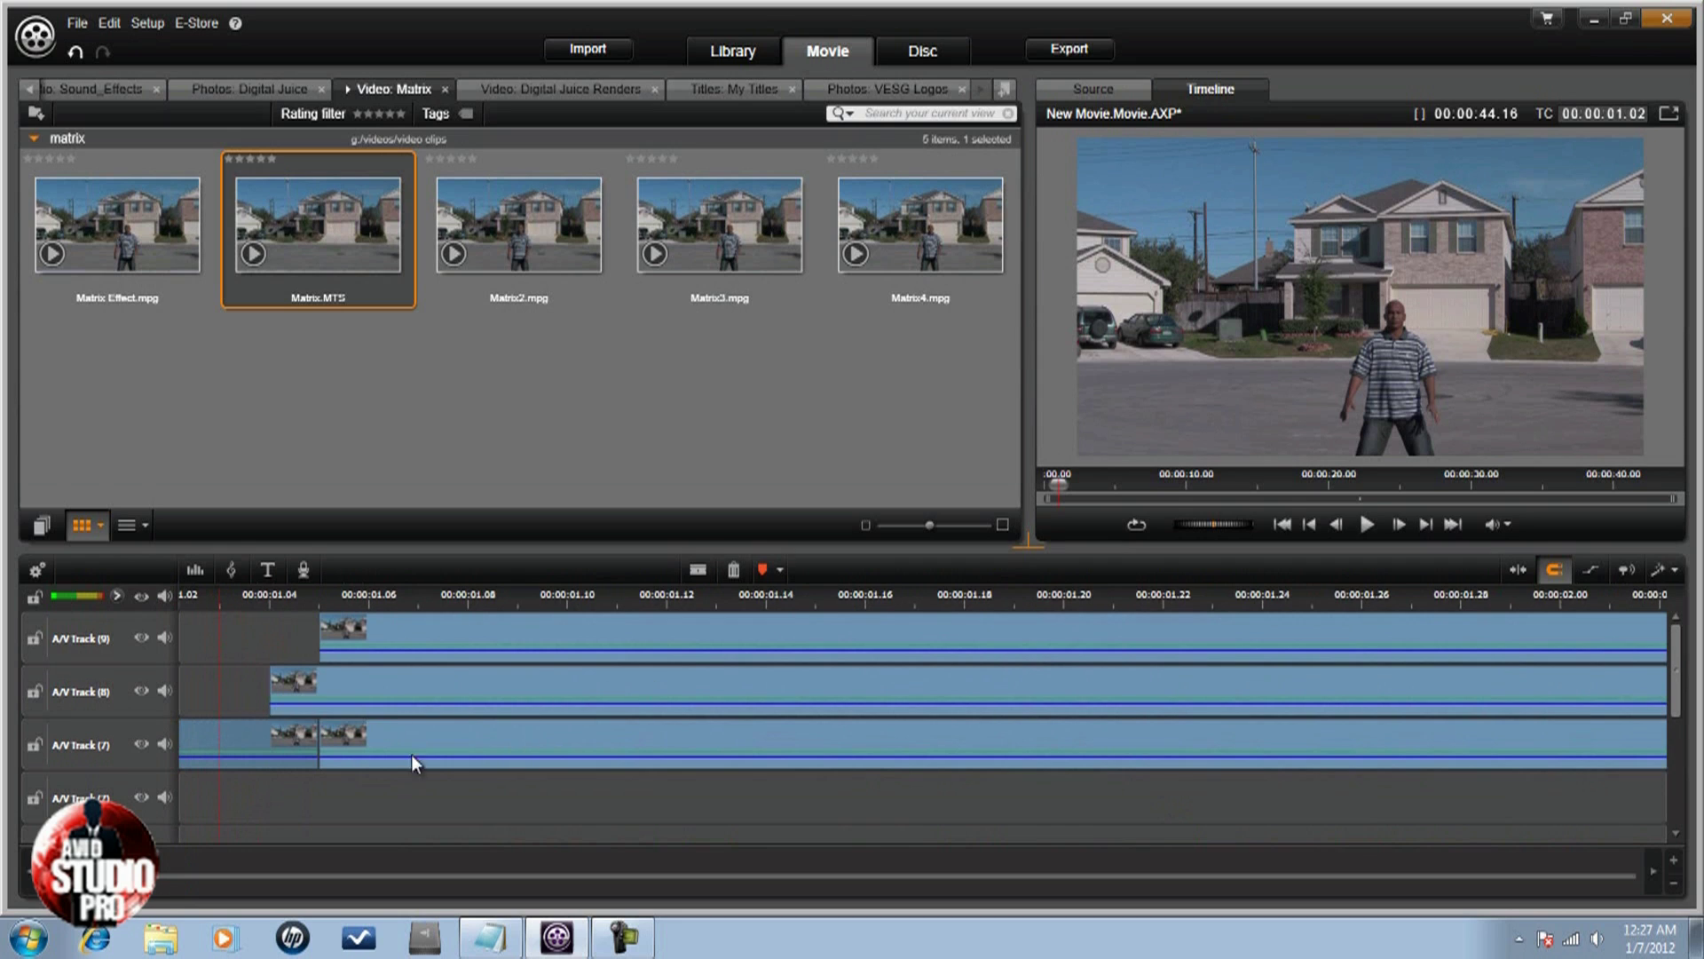
pyautogui.moveTo(525, 684); pyautogui.dragTo(563, 684)
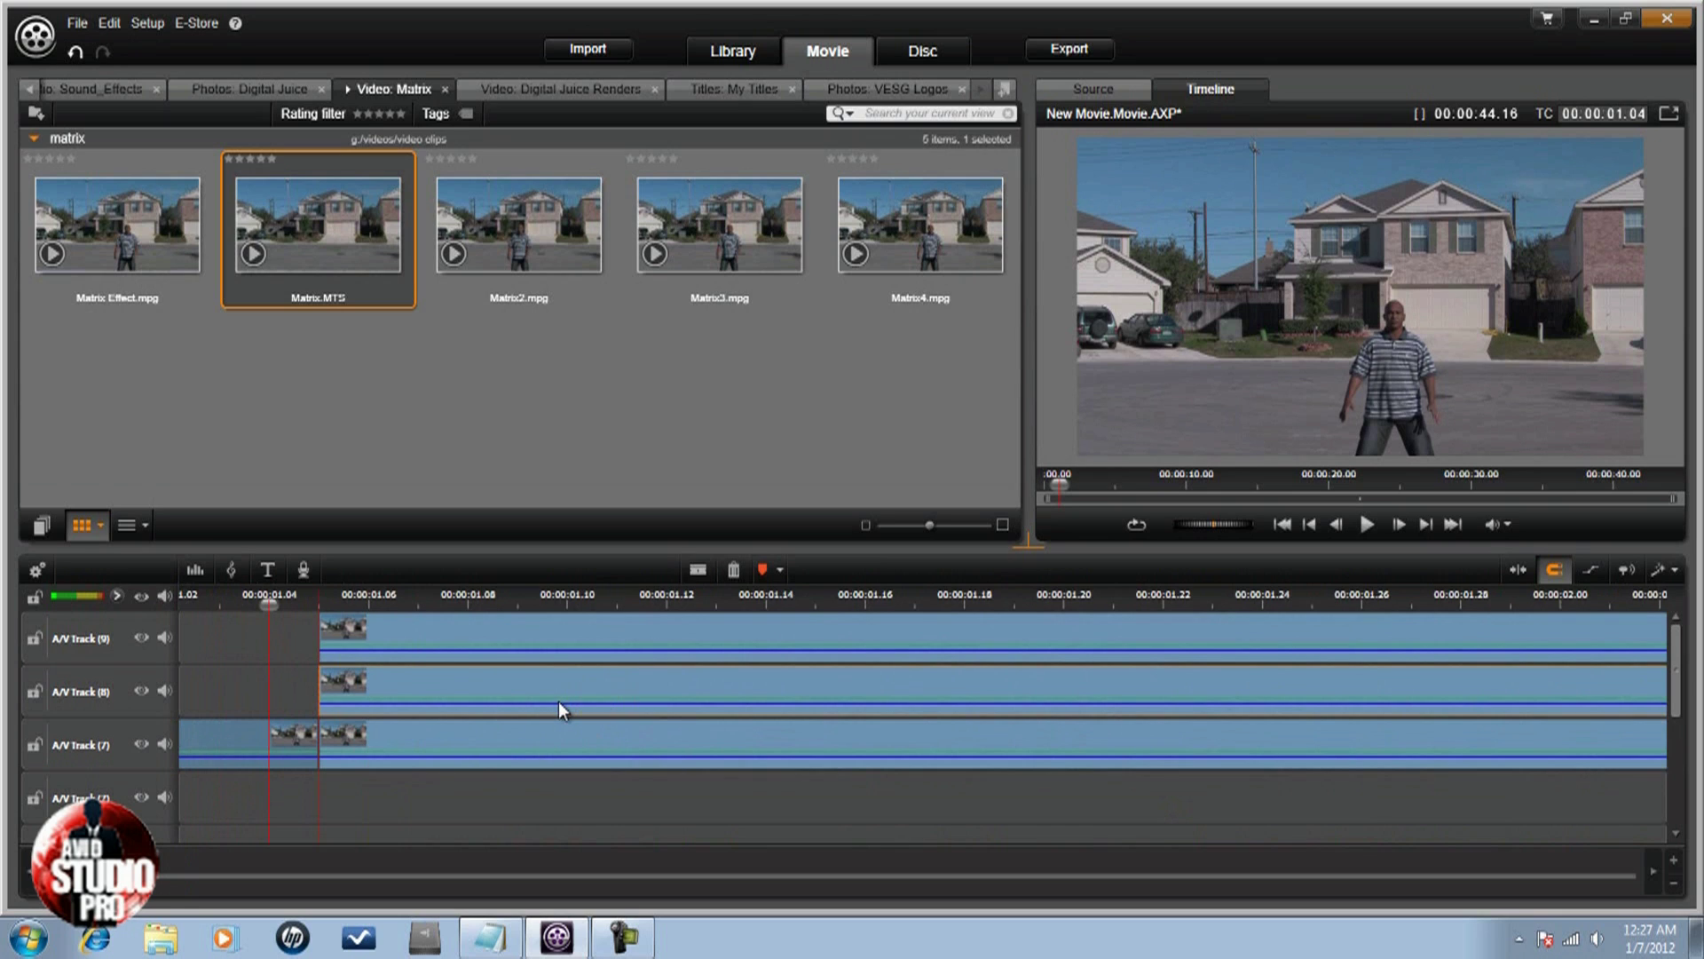
pyautogui.moveTo(559, 704); pyautogui.dragTo(923, 652)
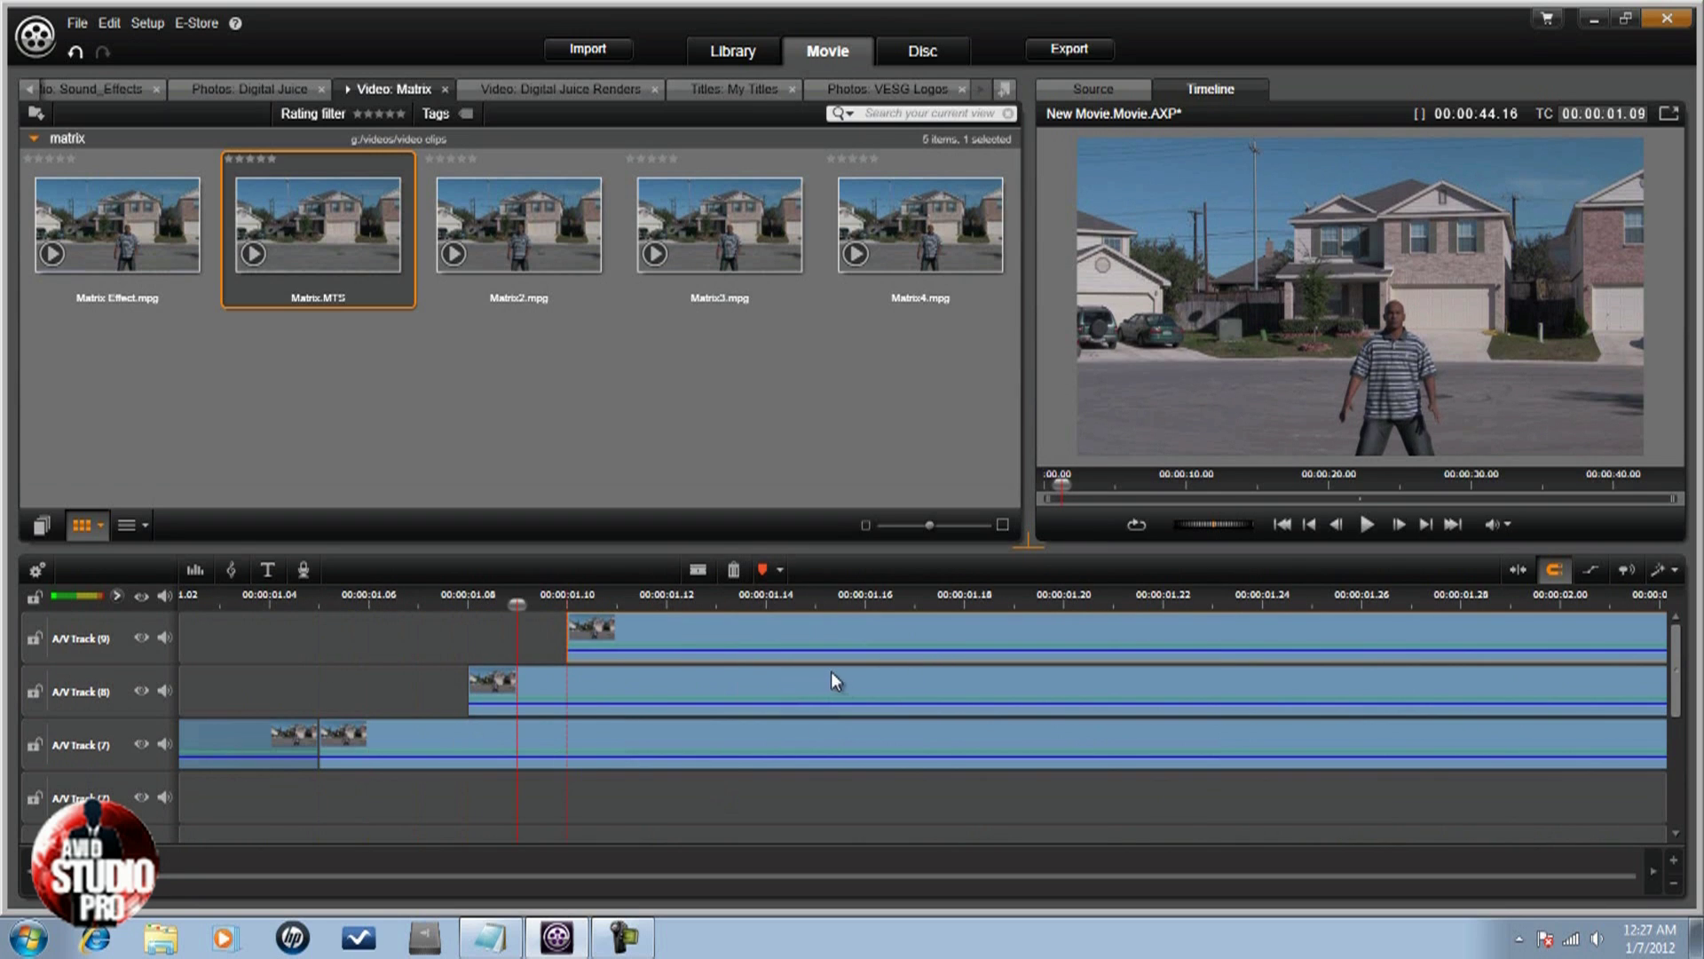
pyautogui.moveTo(659, 653); pyautogui.dragTo(791, 621)
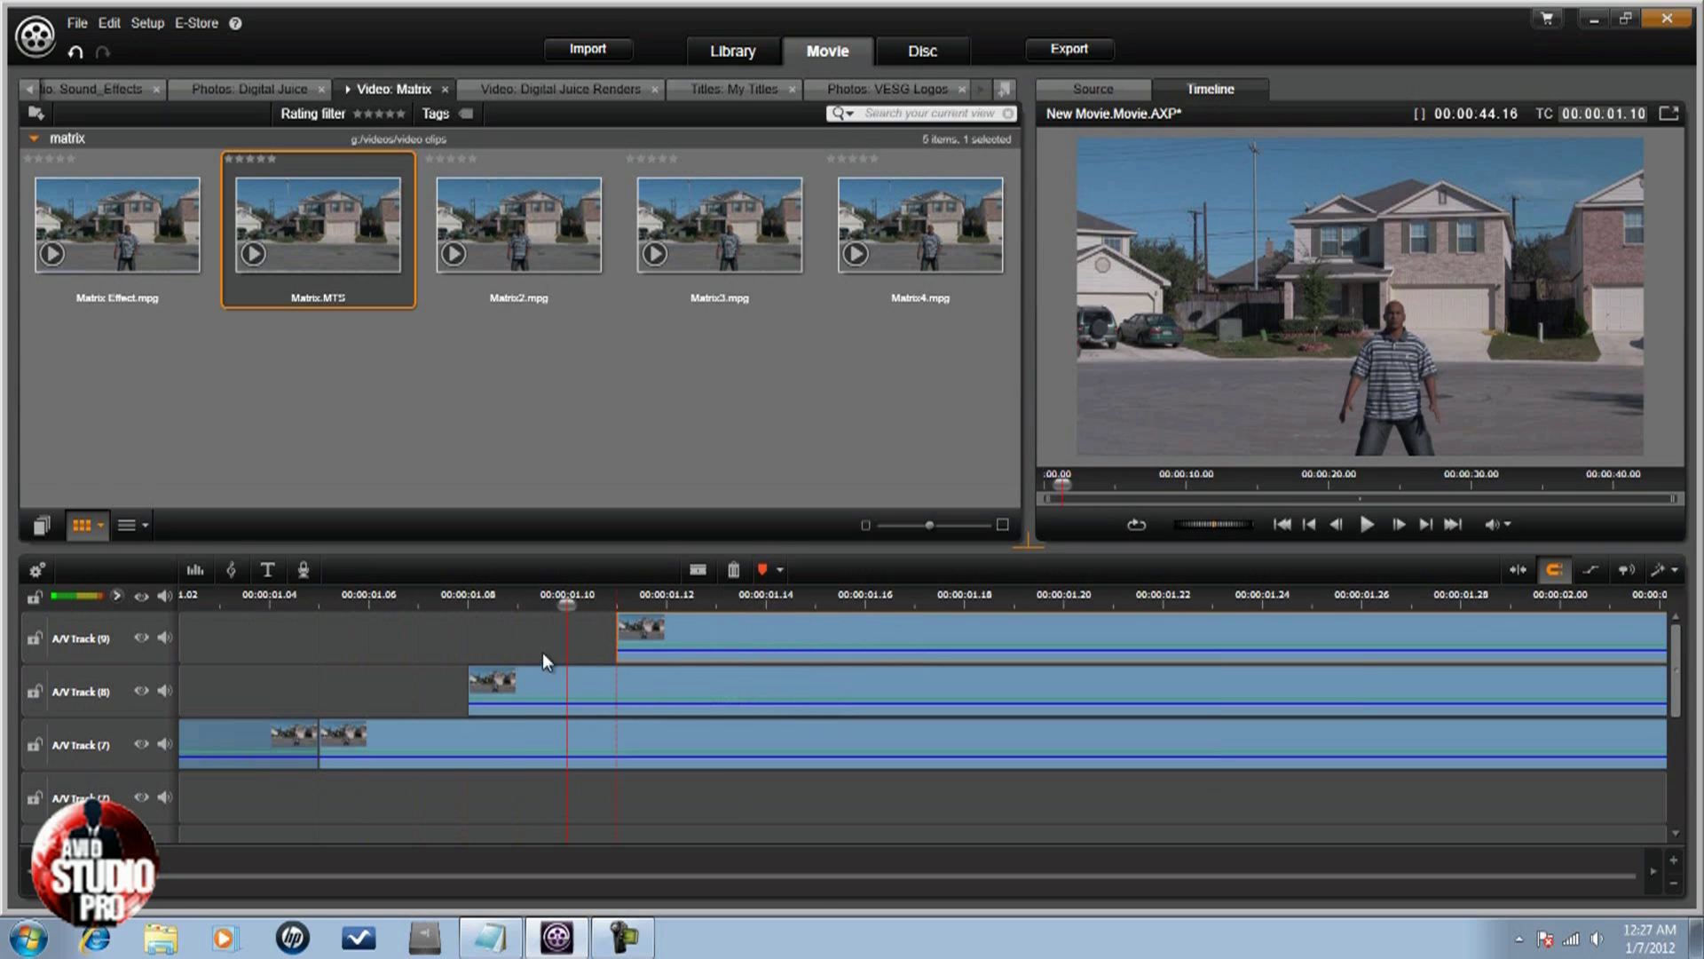
# - Apply Studio PIP to the Track 8 copy with No Preset and Transparency 50
pyautogui.rightClick(661, 689)
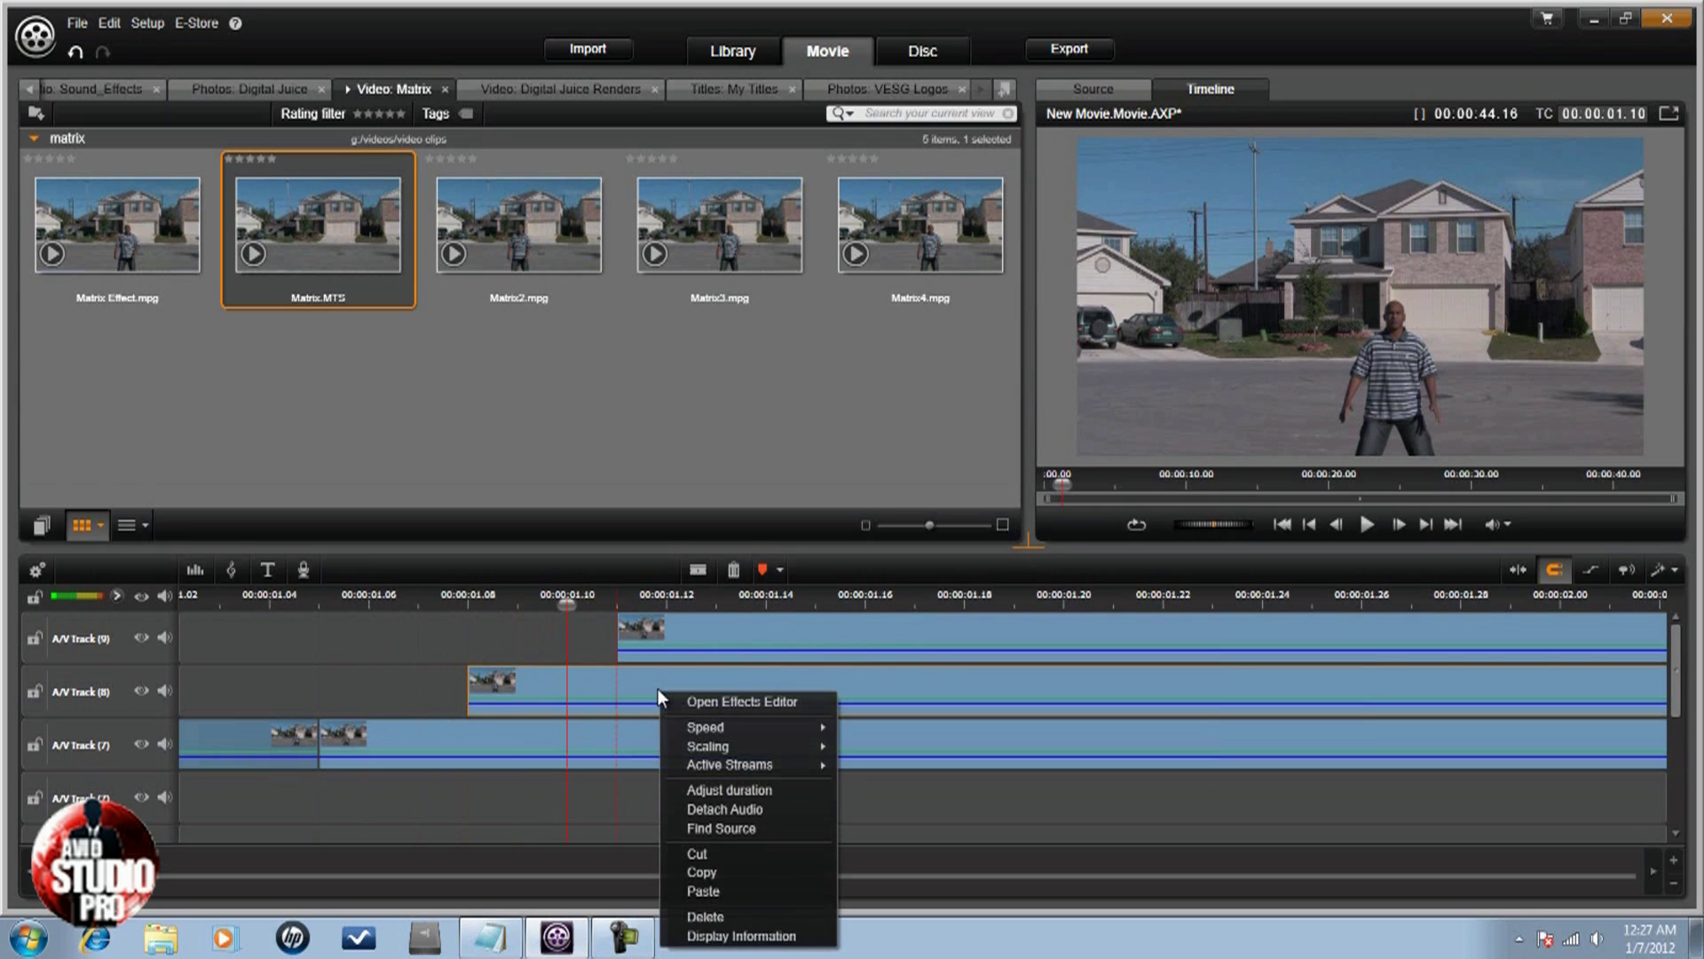
pyautogui.click(726, 701)
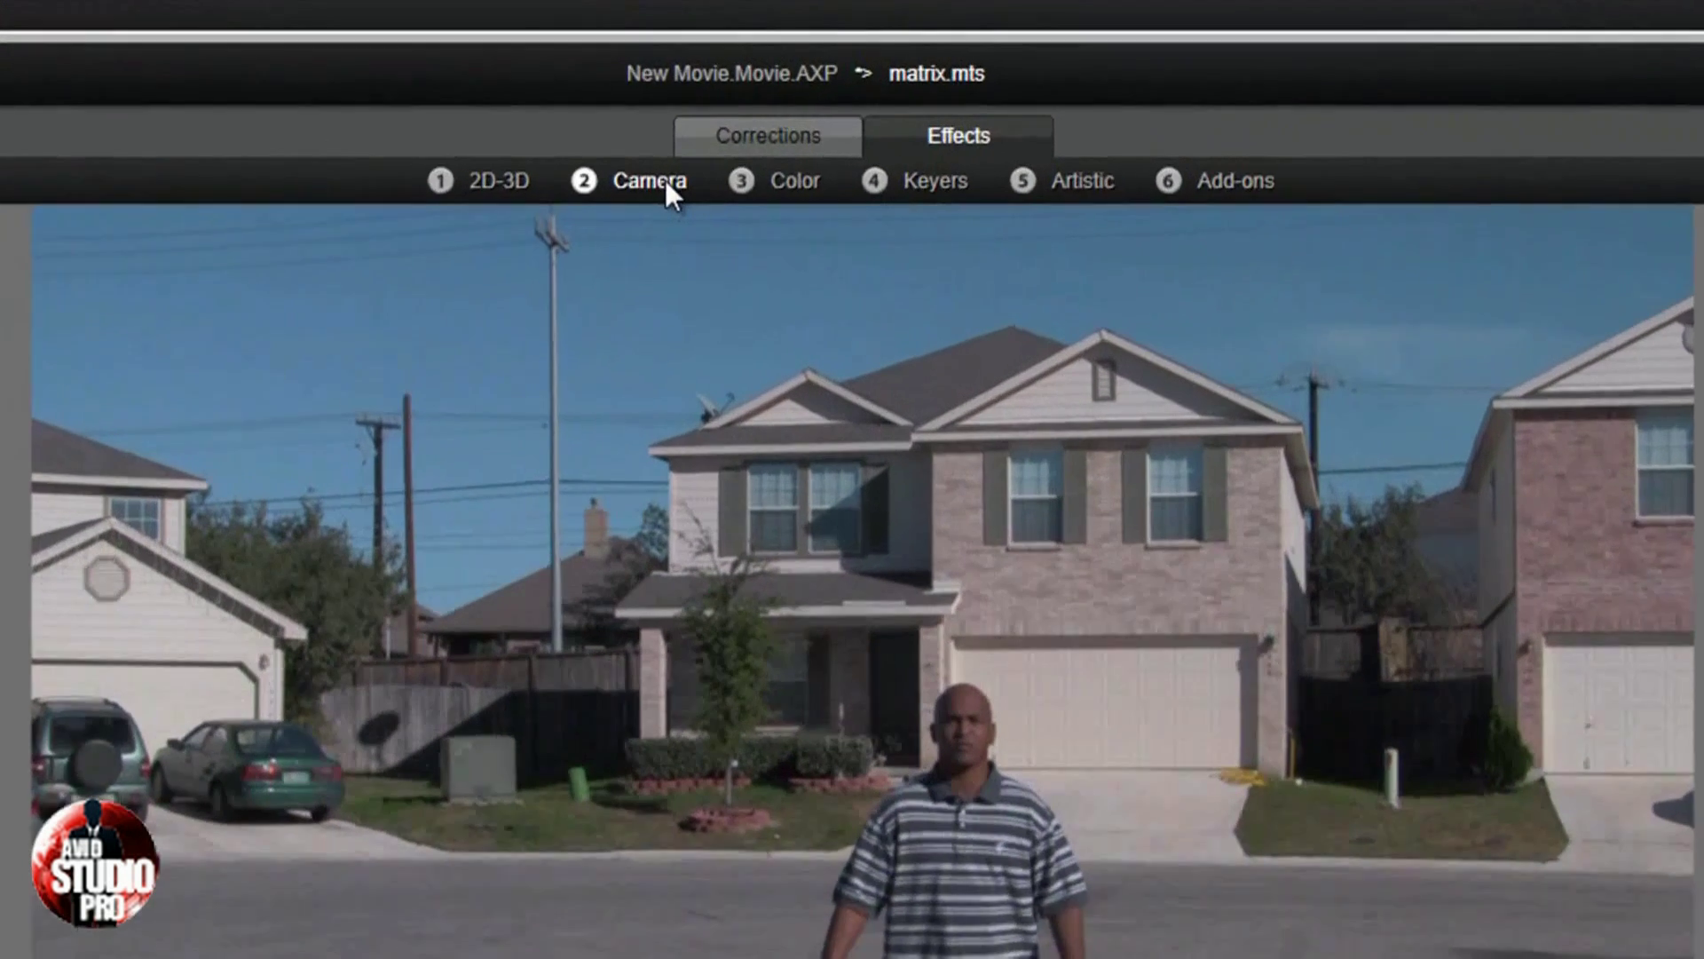
pyautogui.click(728, 120)
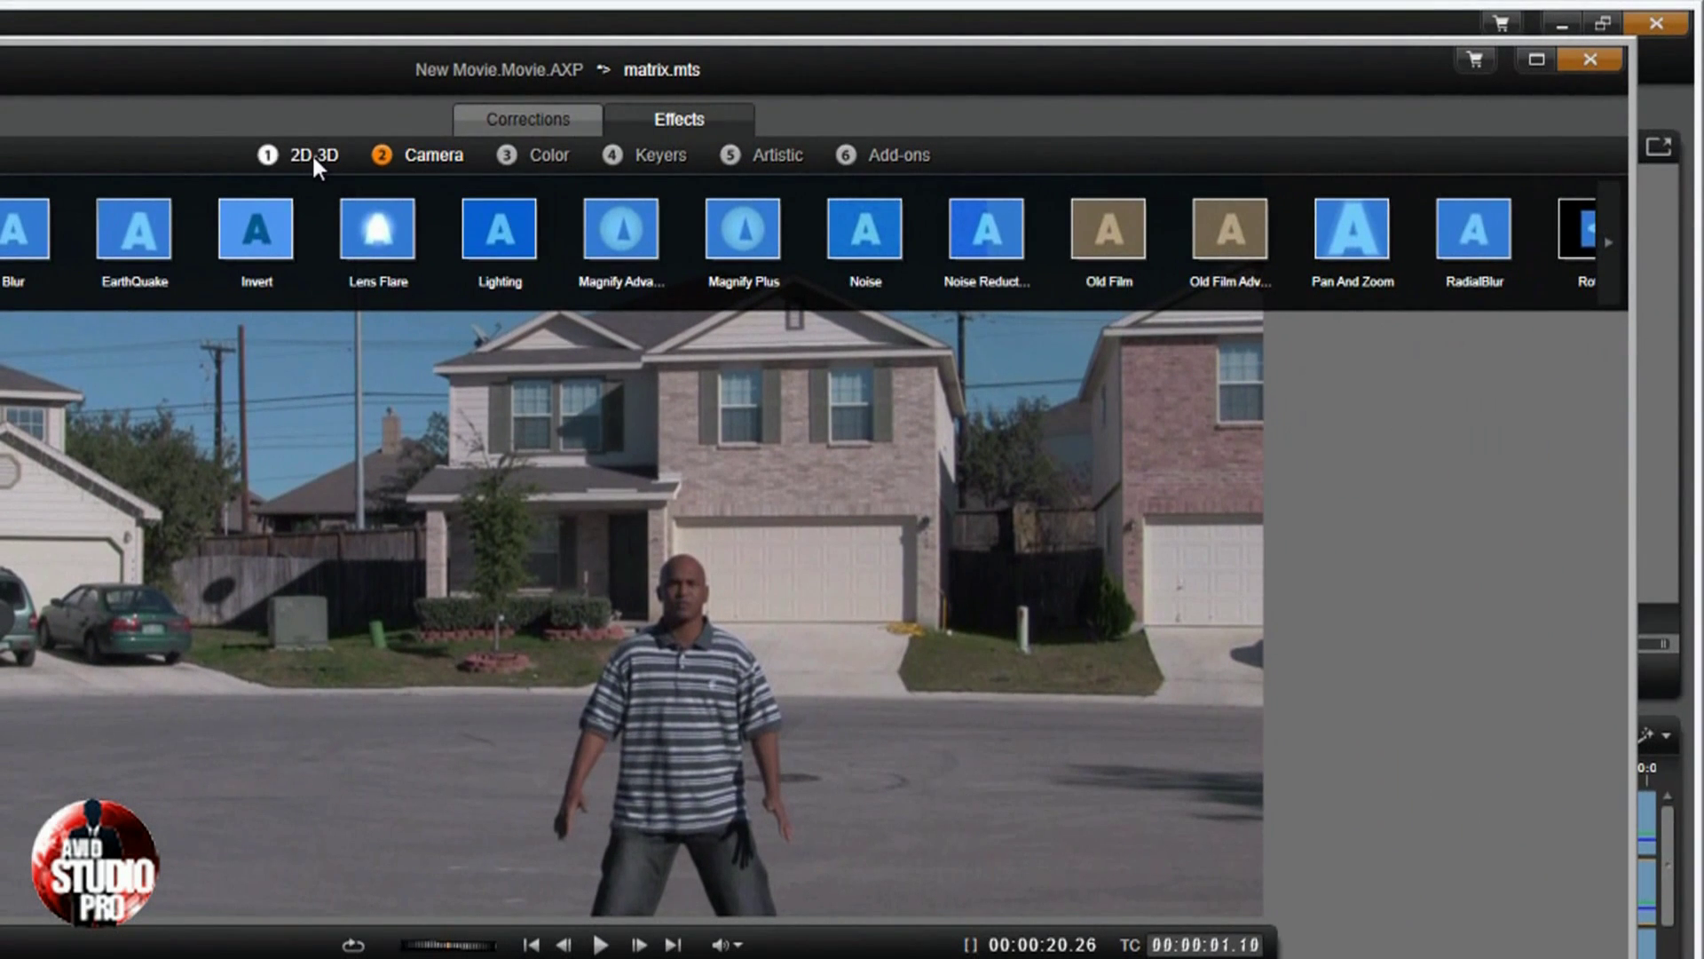
pyautogui.click(312, 155)
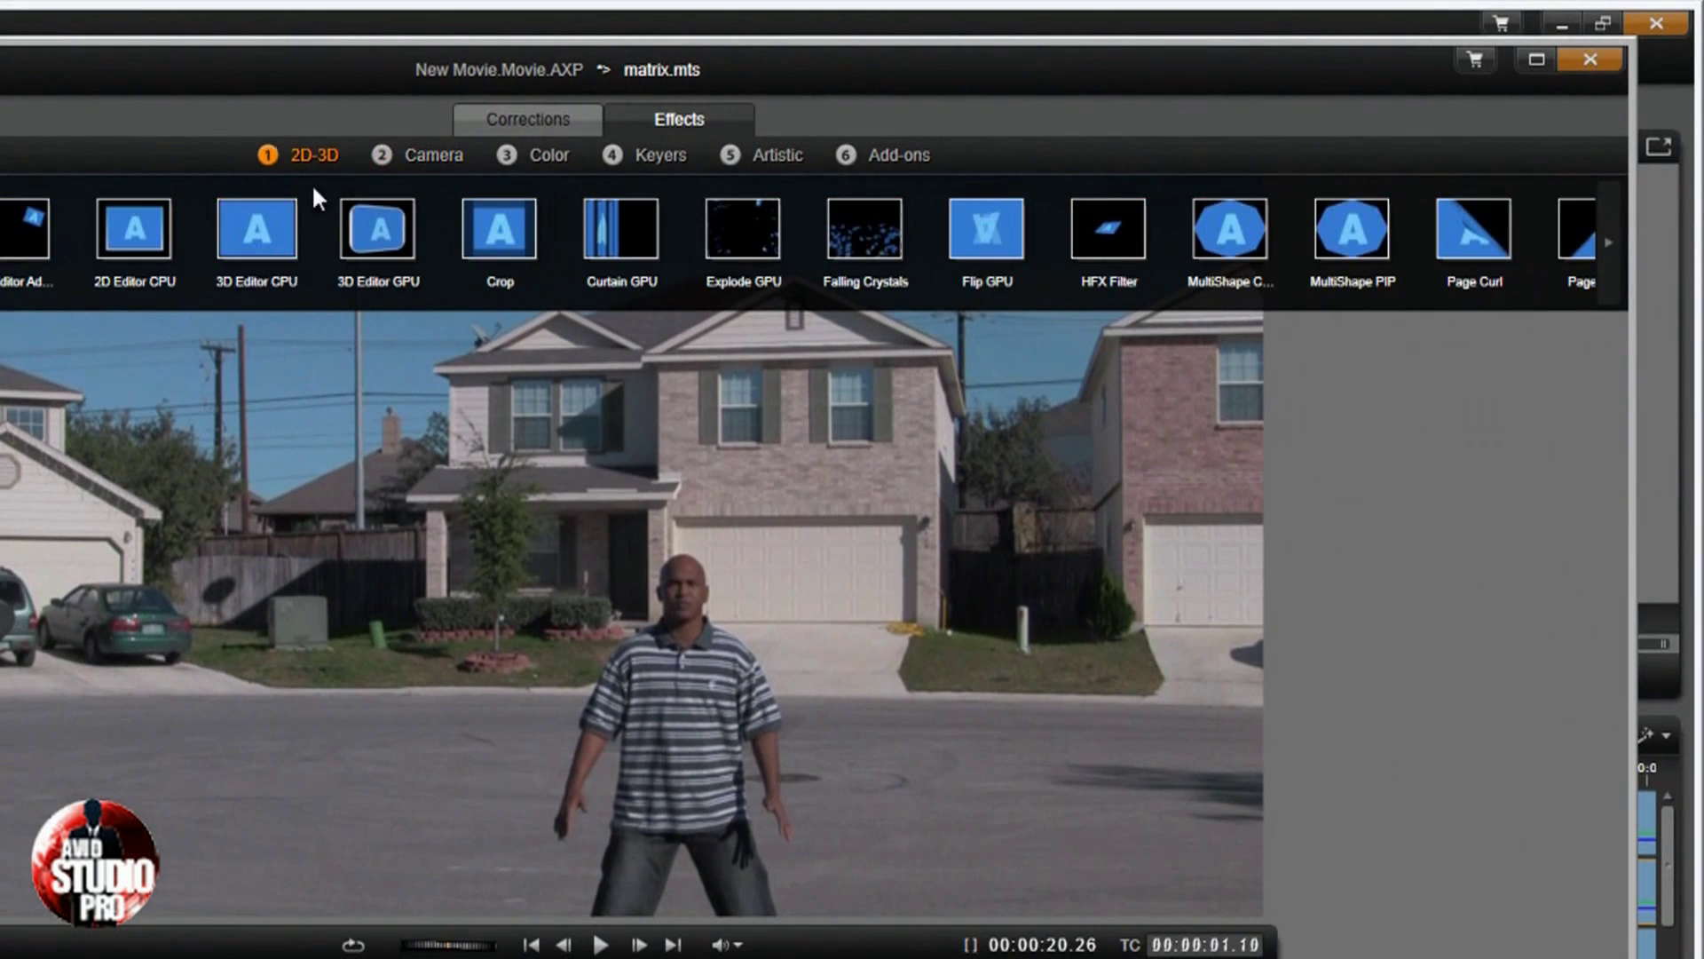
pyautogui.click(1609, 241)
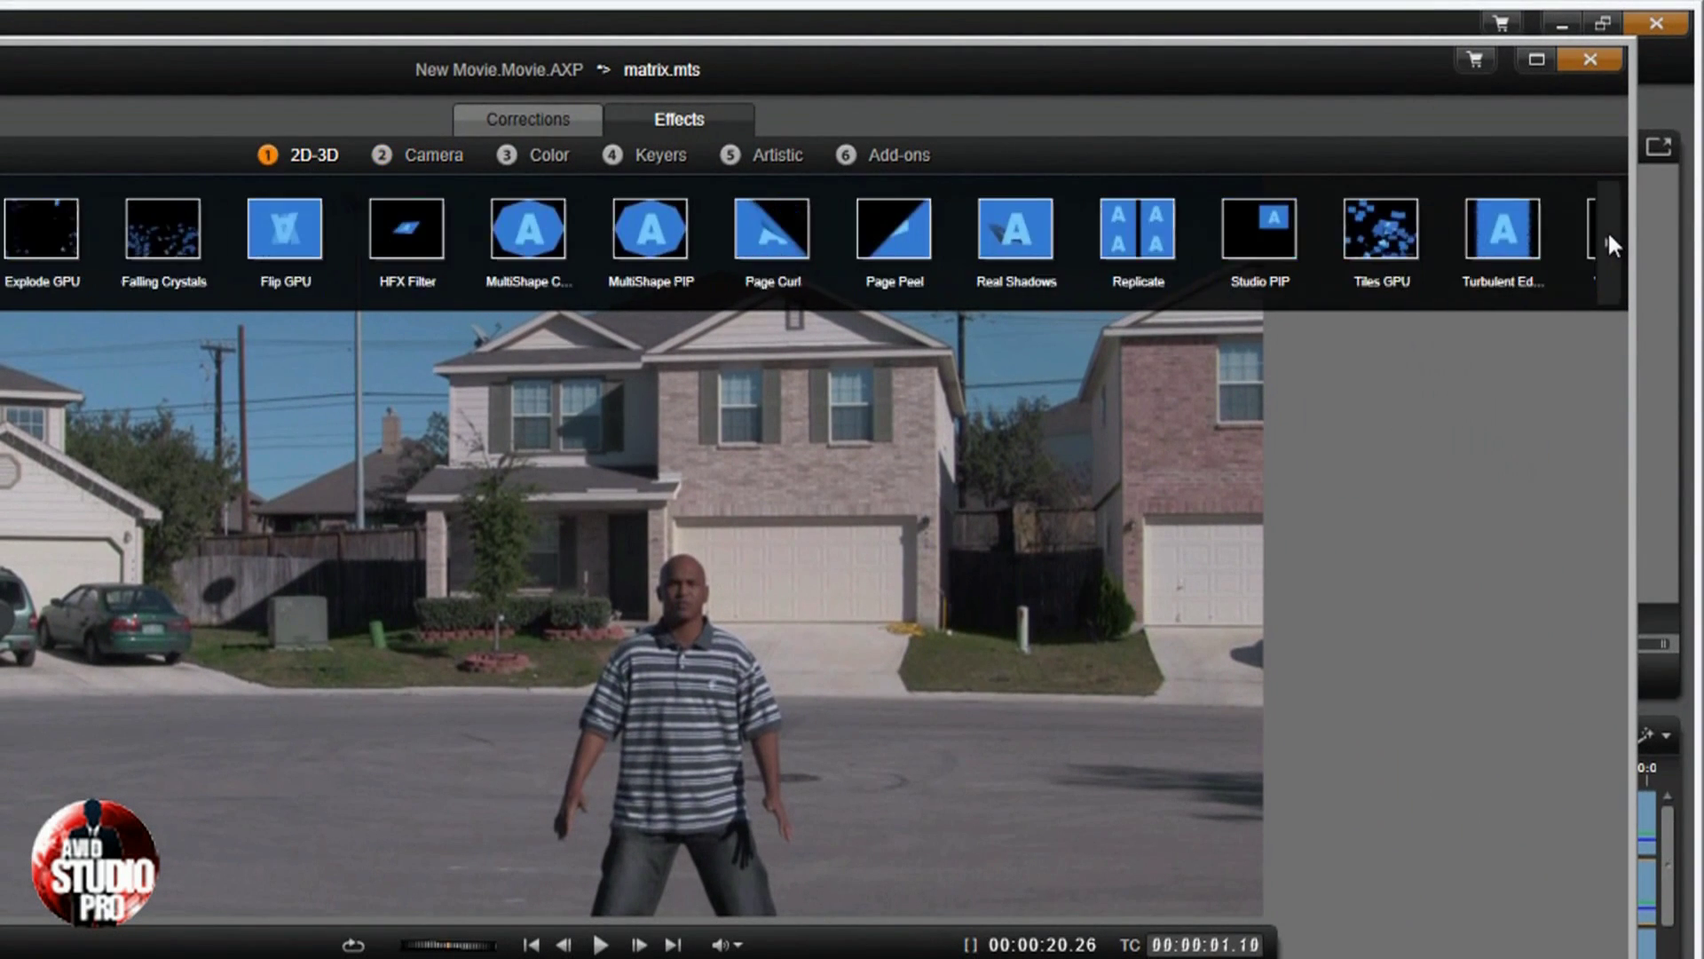
pyautogui.doubleClick(1227, 259)
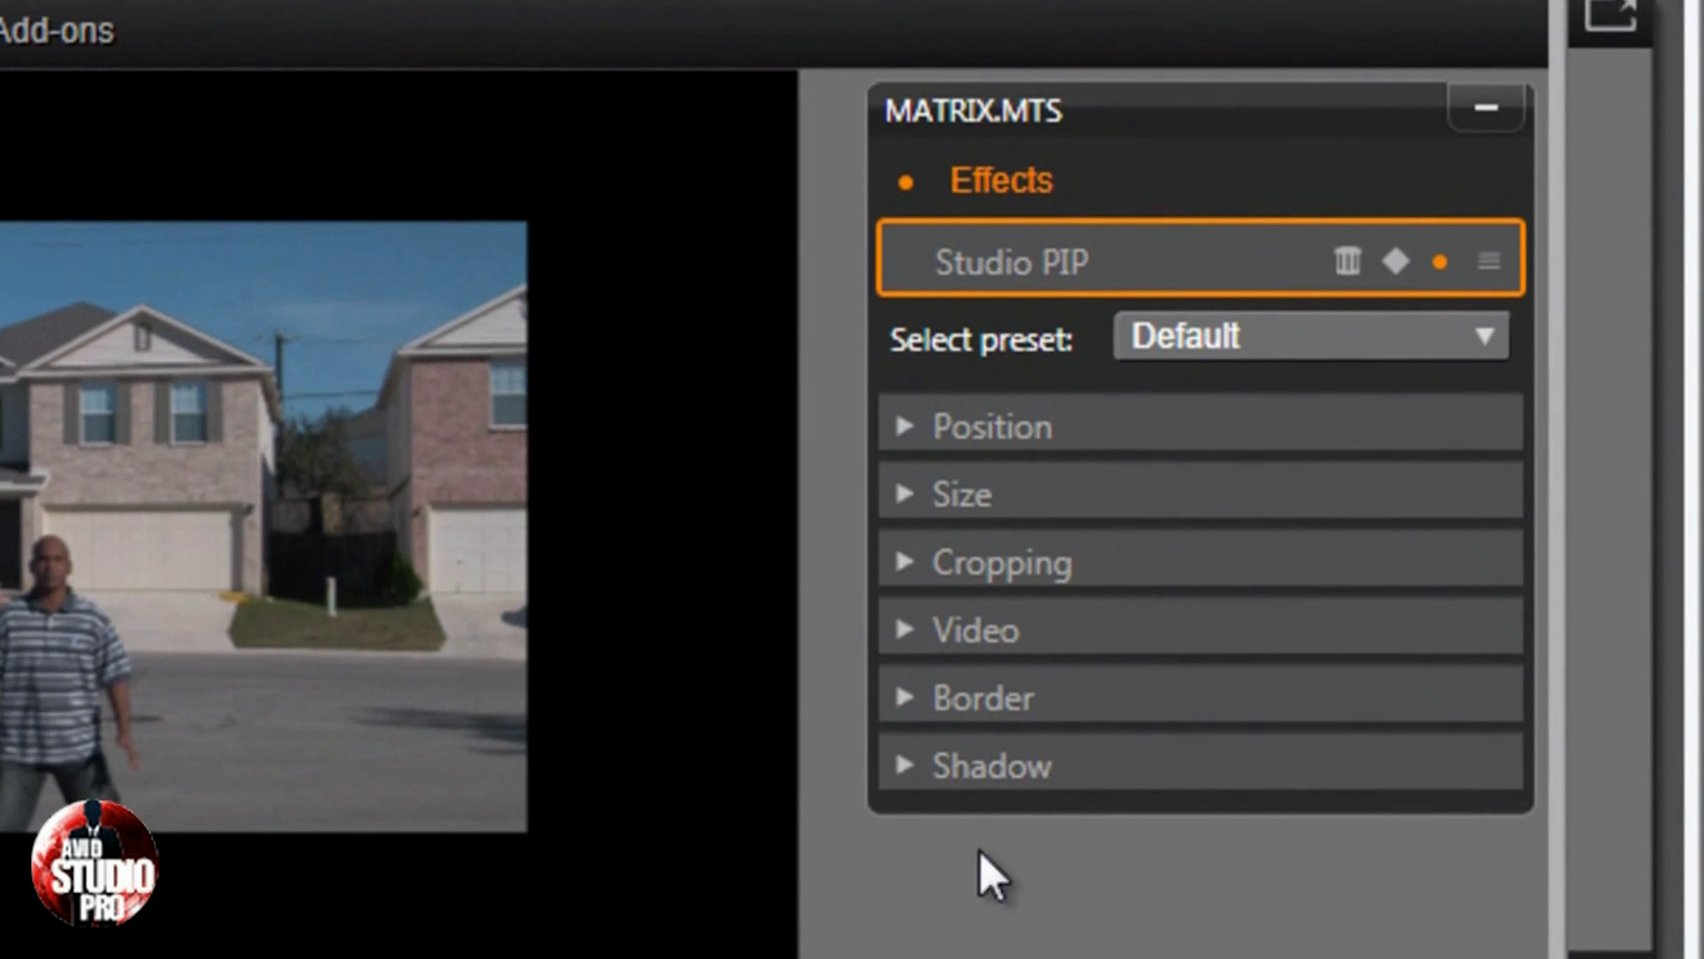
pyautogui.click(1485, 336)
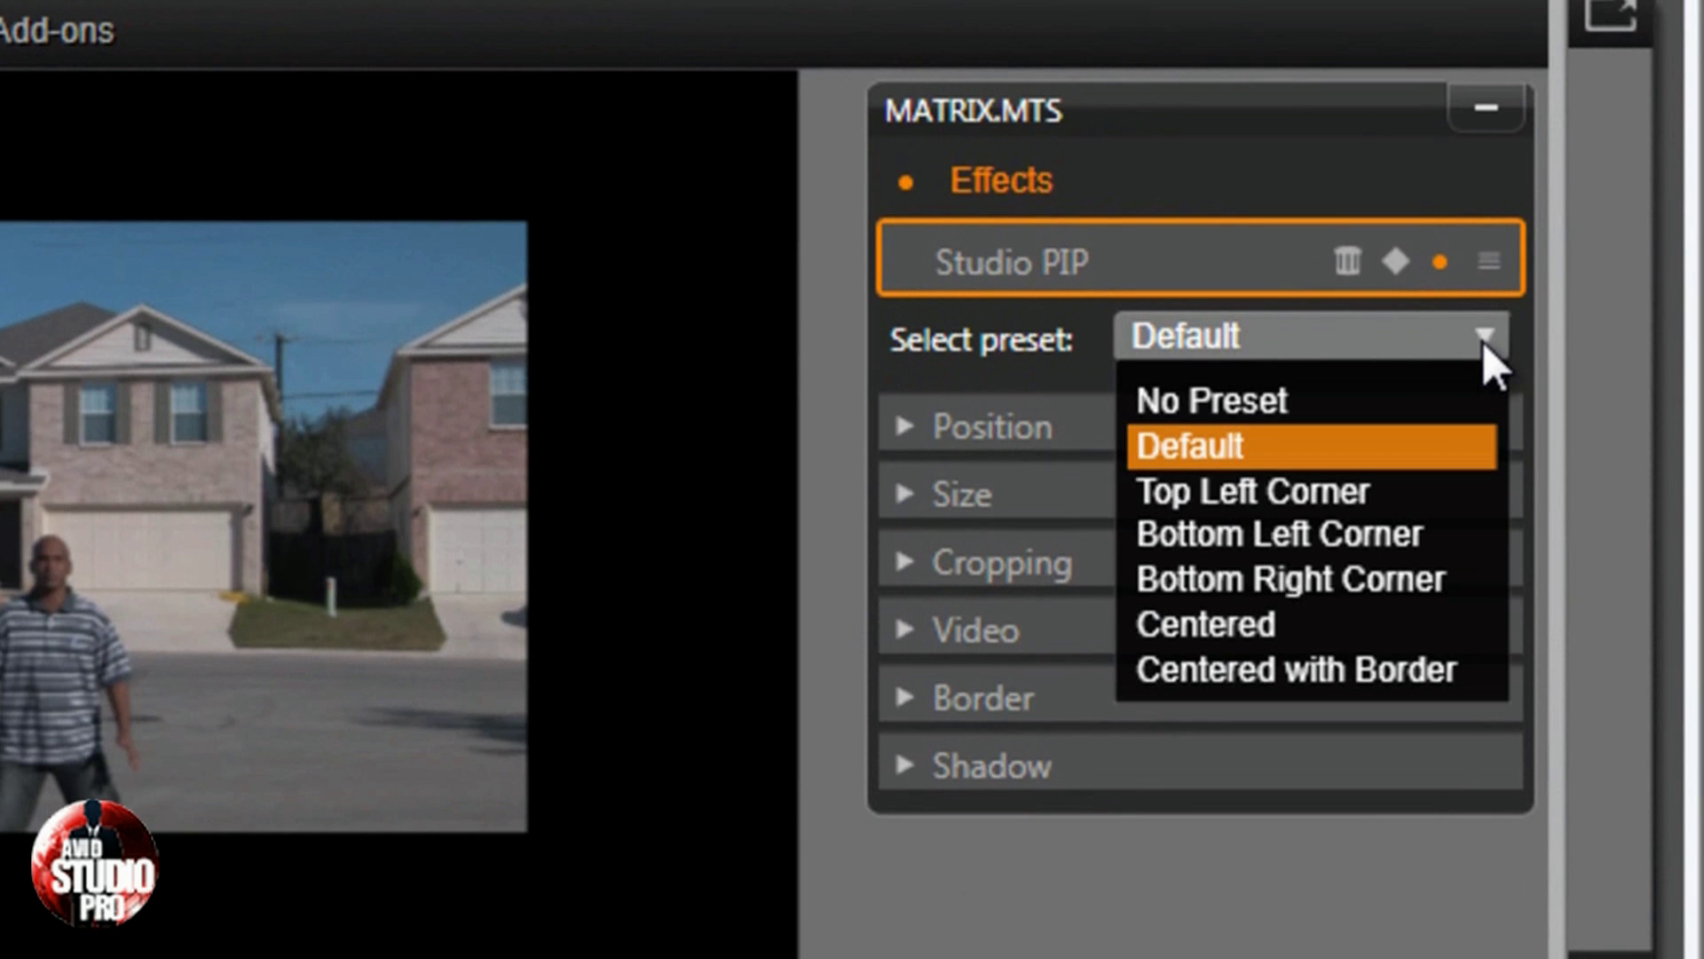
pyautogui.click(1265, 404)
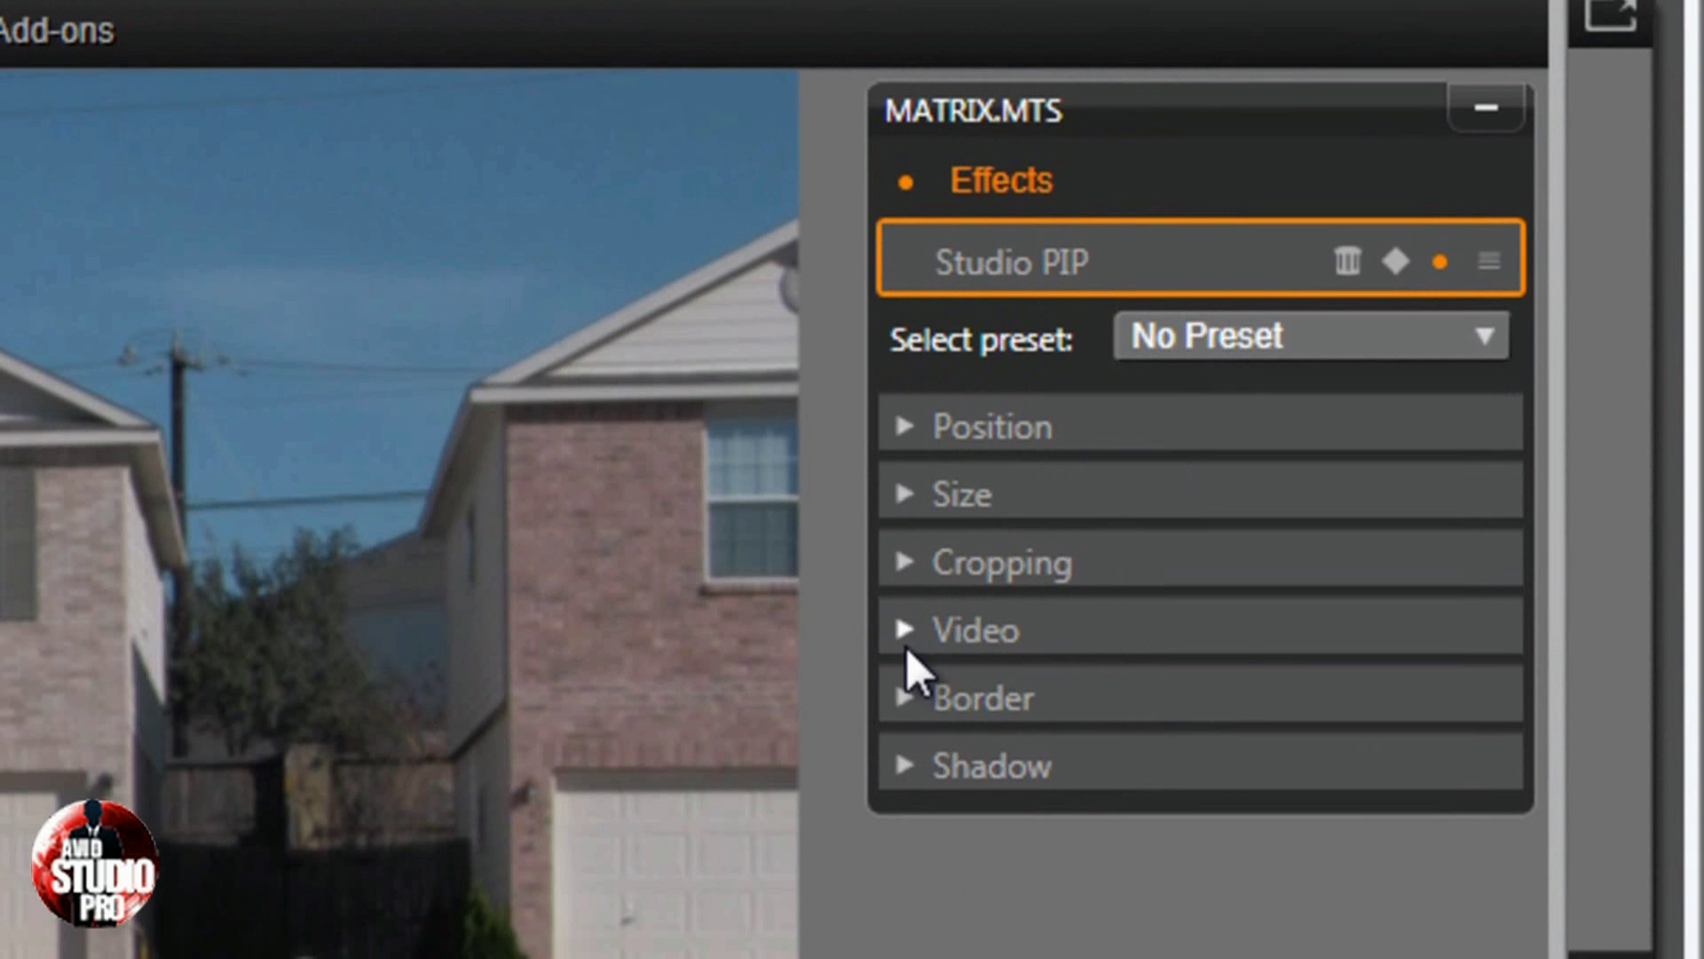
pyautogui.click(905, 646)
pyautogui.moveTo(1293, 684); pyautogui.dragTo(1548, 771)
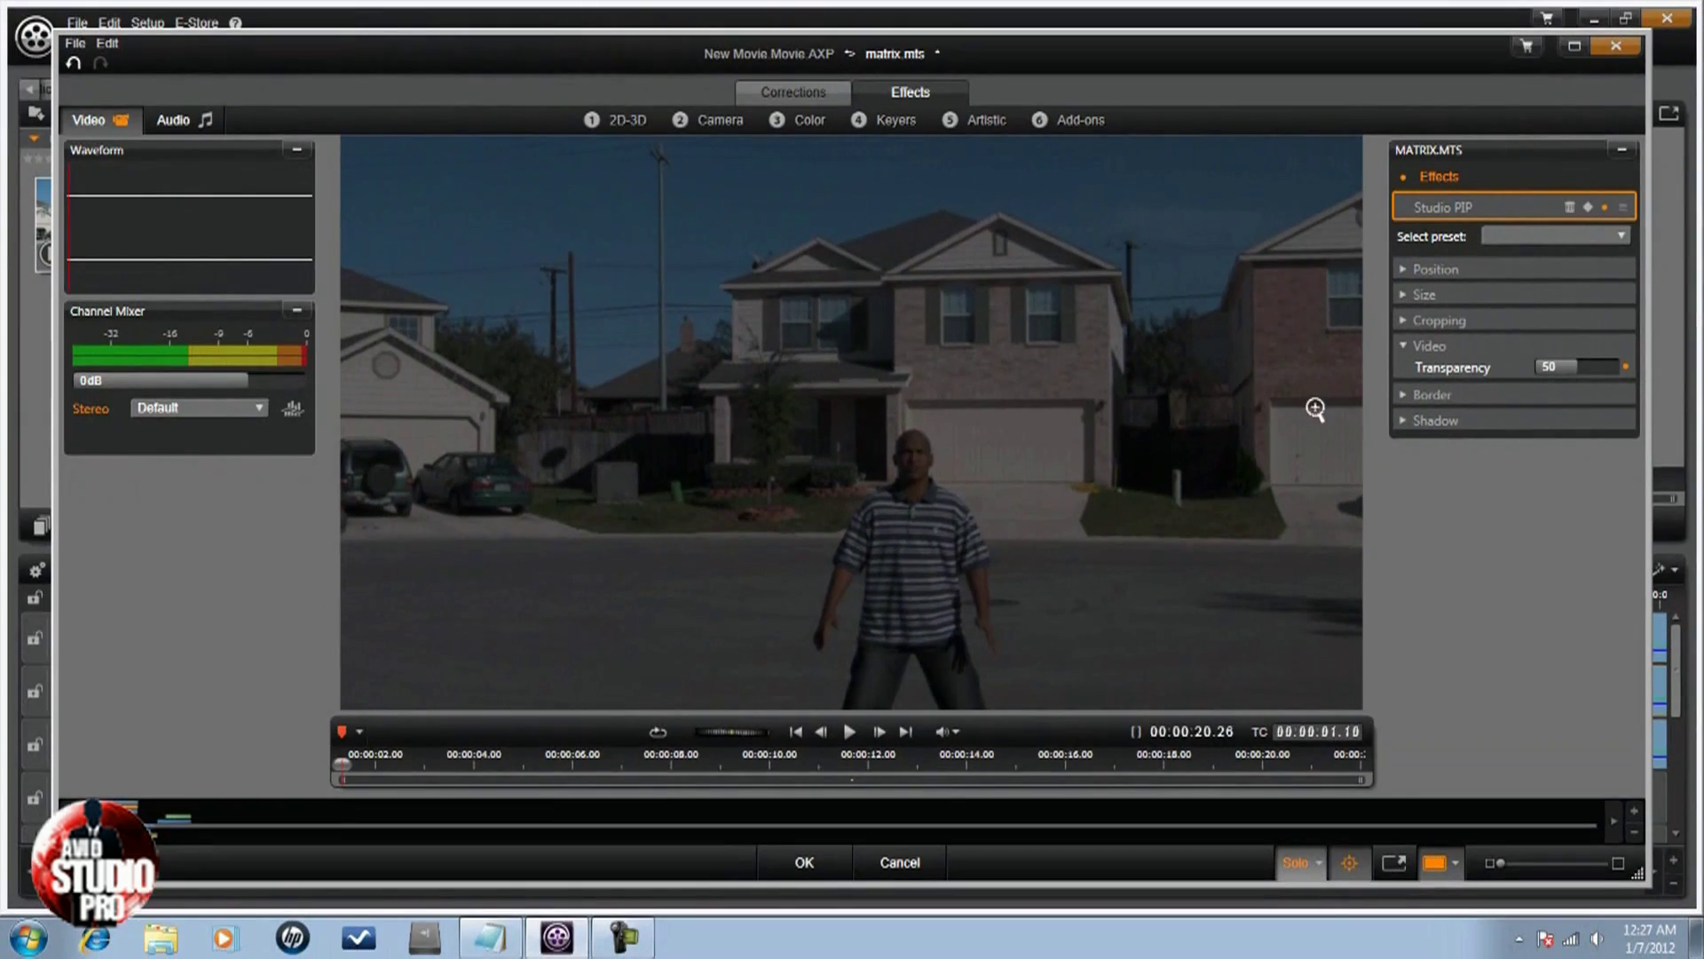
pyautogui.click(806, 862)
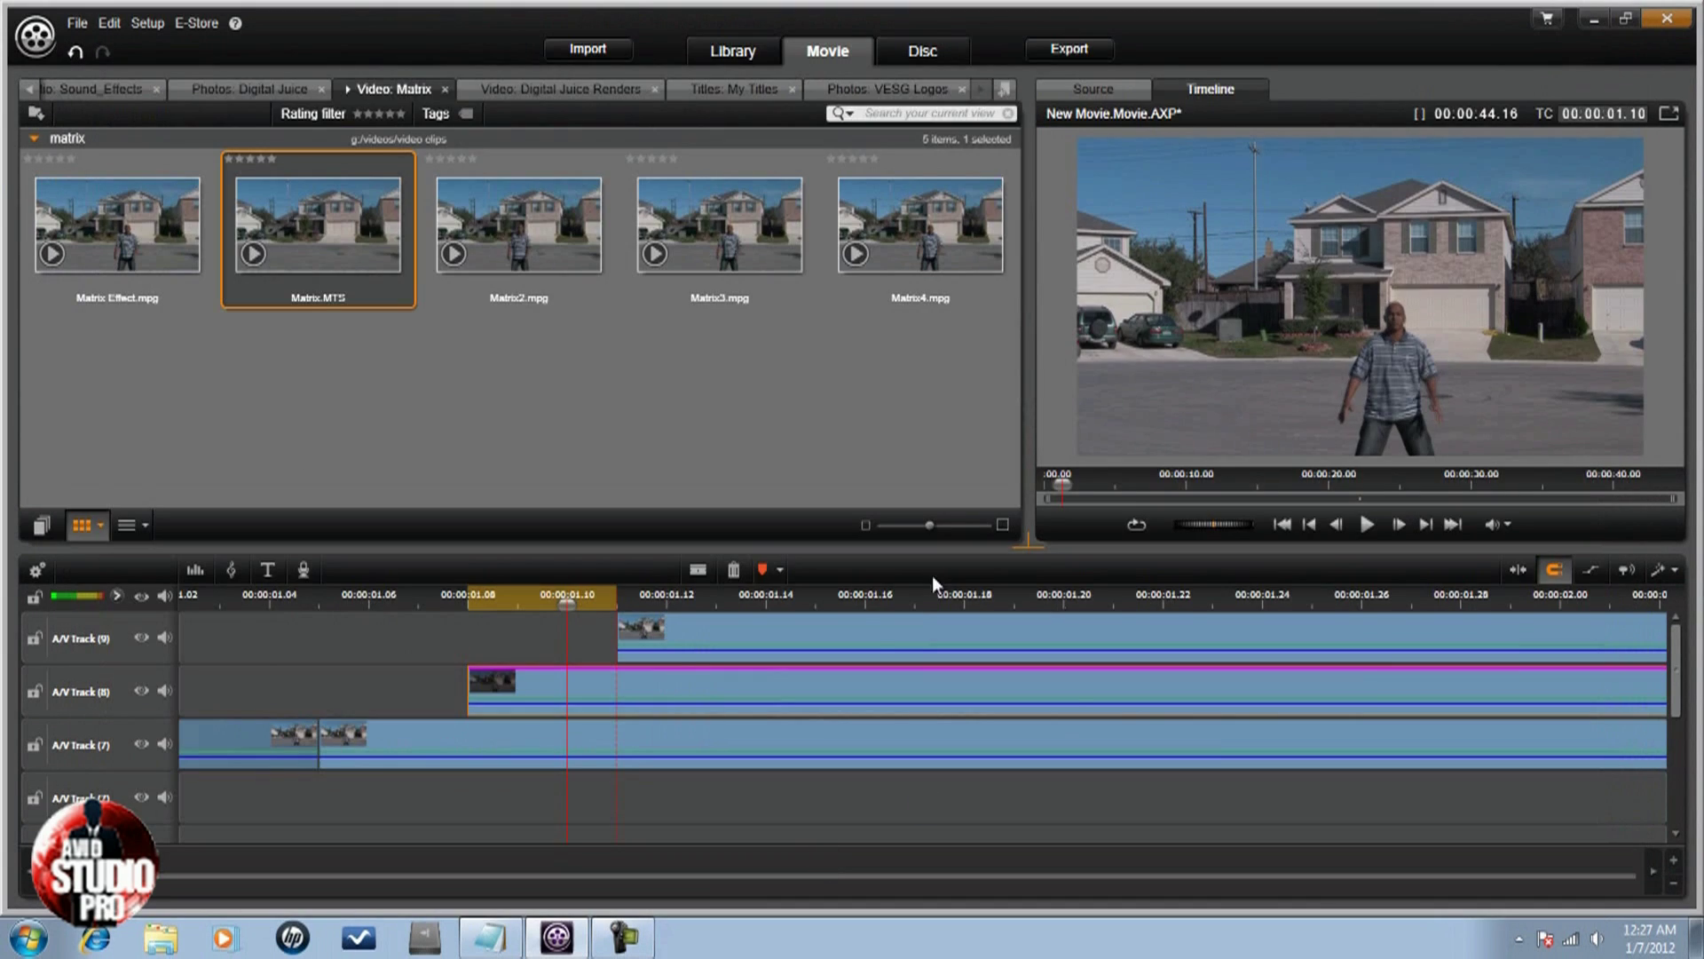
# - Add the Studio PIP effect from 2D-3D to the Track 9 copy
pyautogui.press('Right')
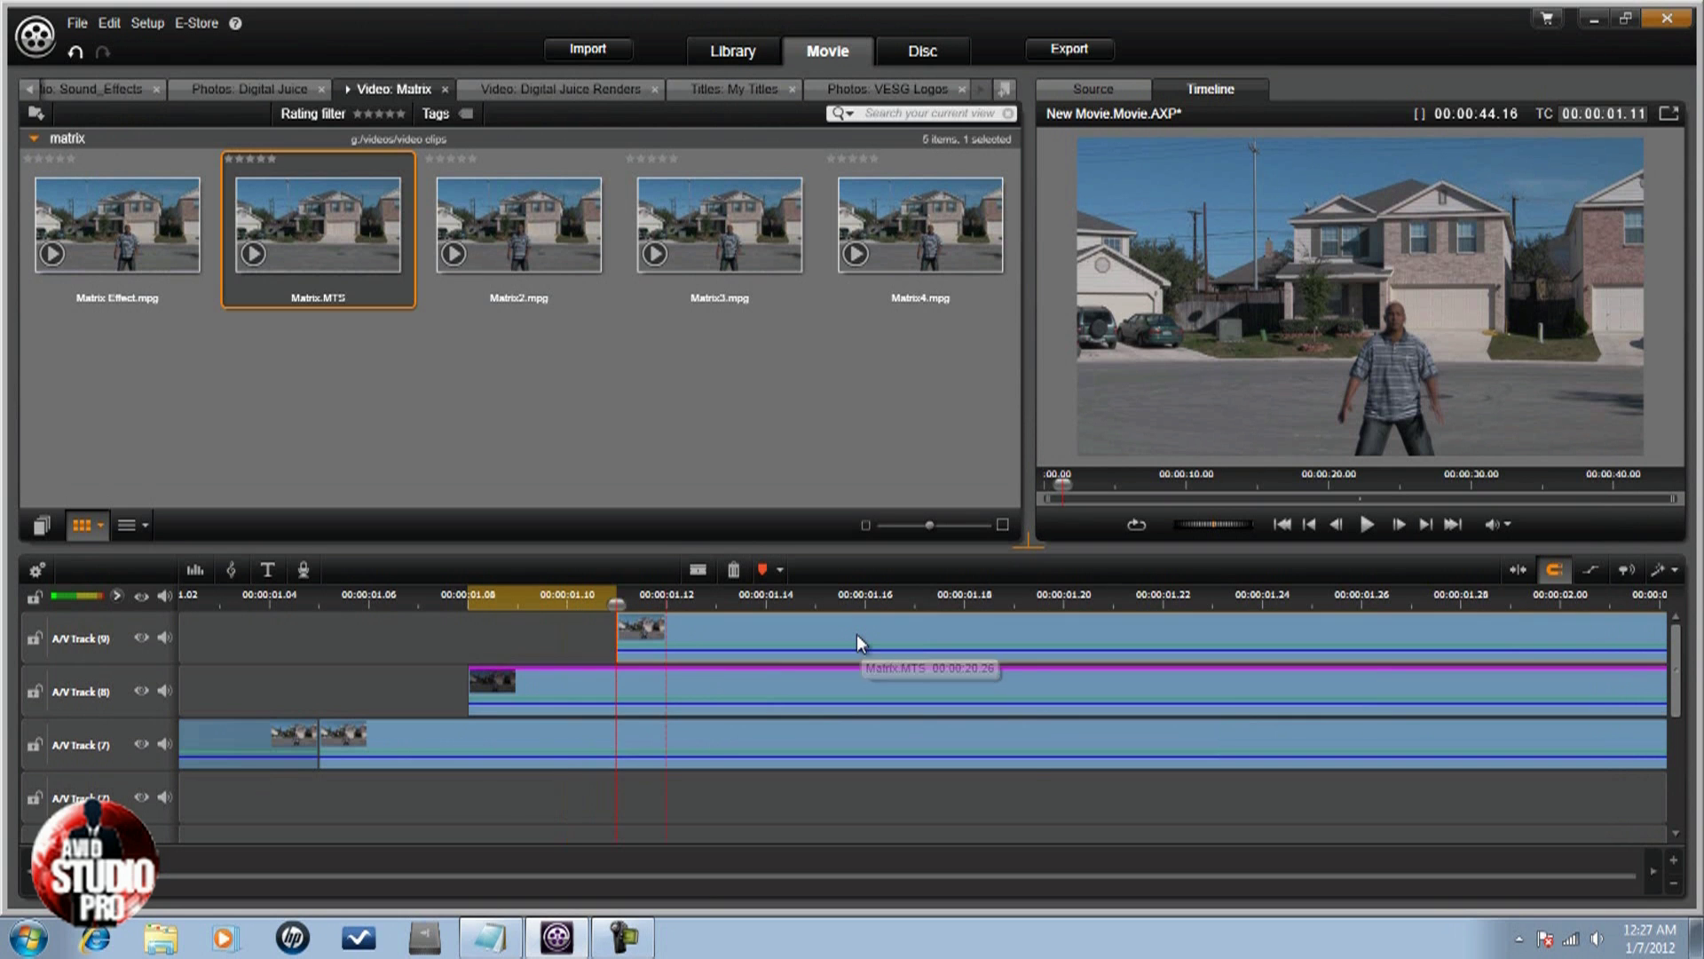
pyautogui.rightClick(856, 633)
pyautogui.click(912, 648)
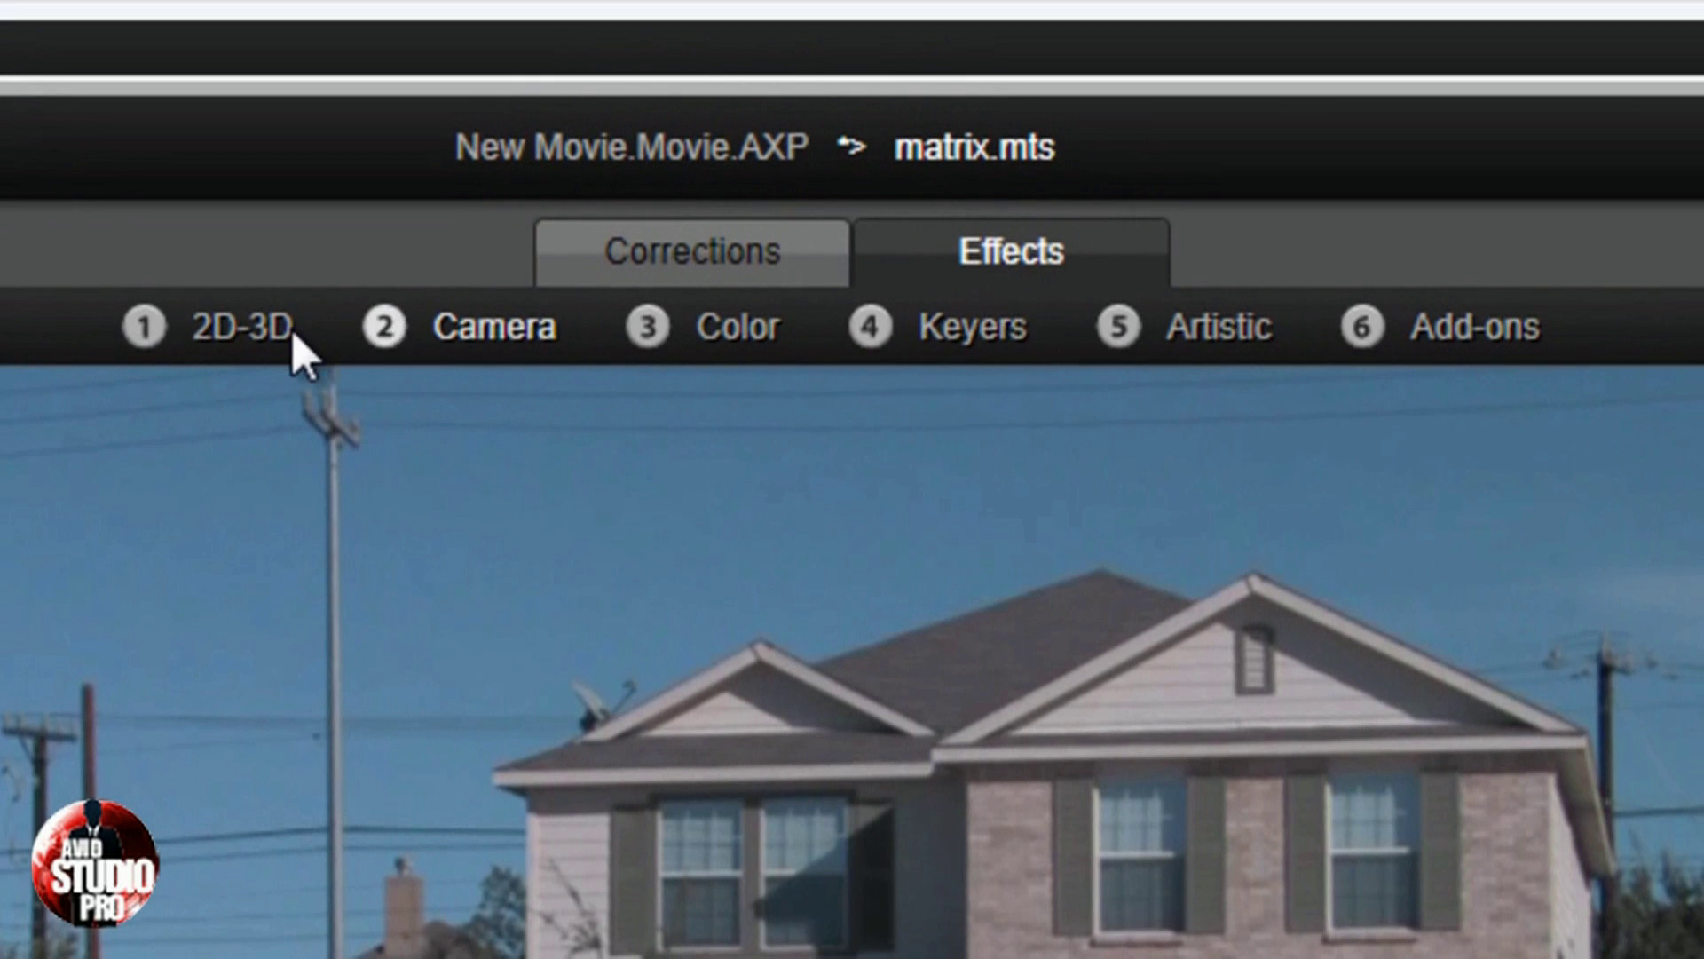
pyautogui.click(273, 325)
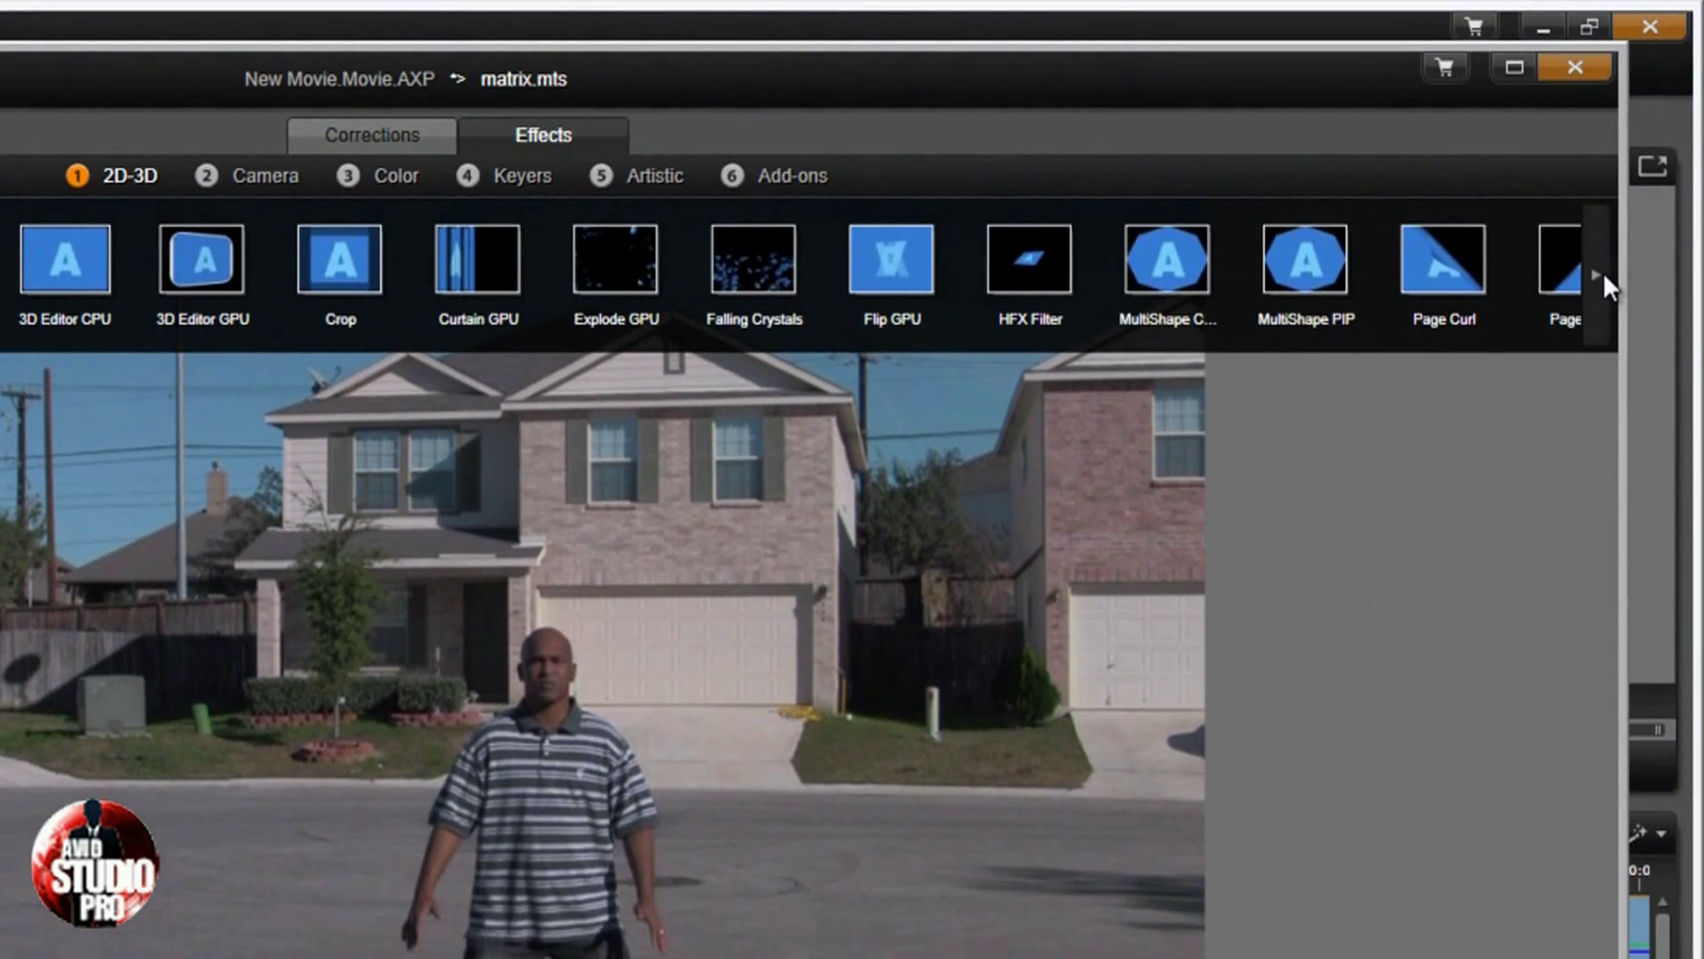
pyautogui.click(1603, 271)
pyautogui.click(1145, 266)
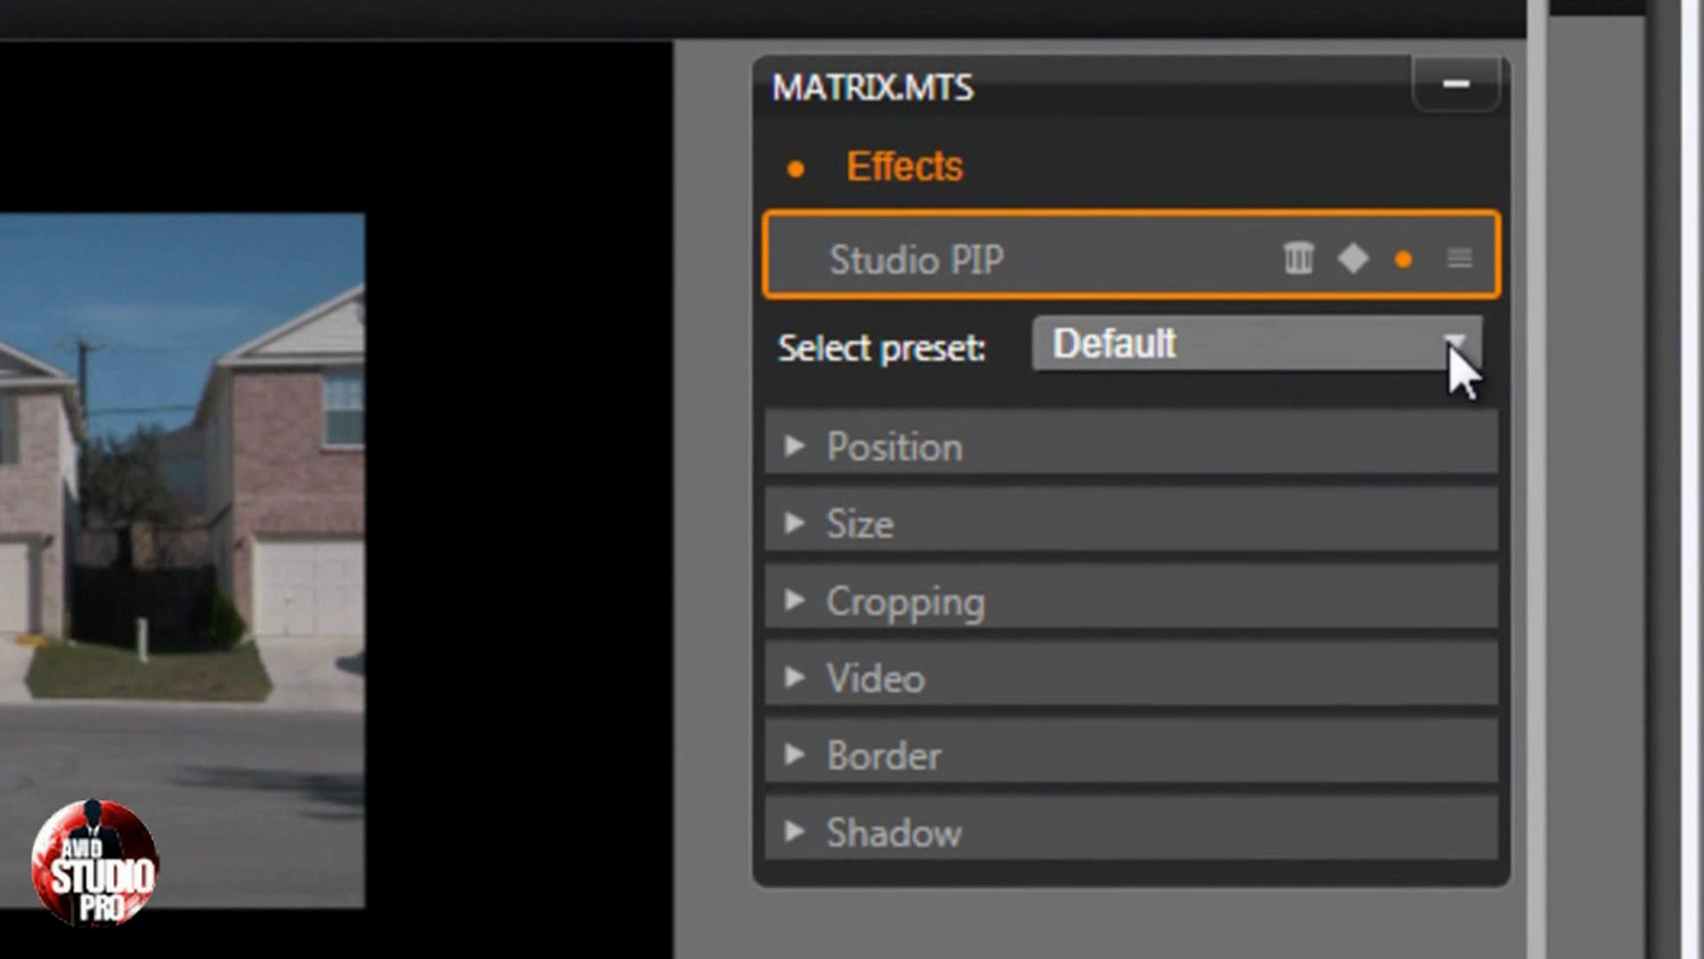
# - Set the Track 9 Studio PIP to No Preset with Transparency 50
pyautogui.click(1582, 499)
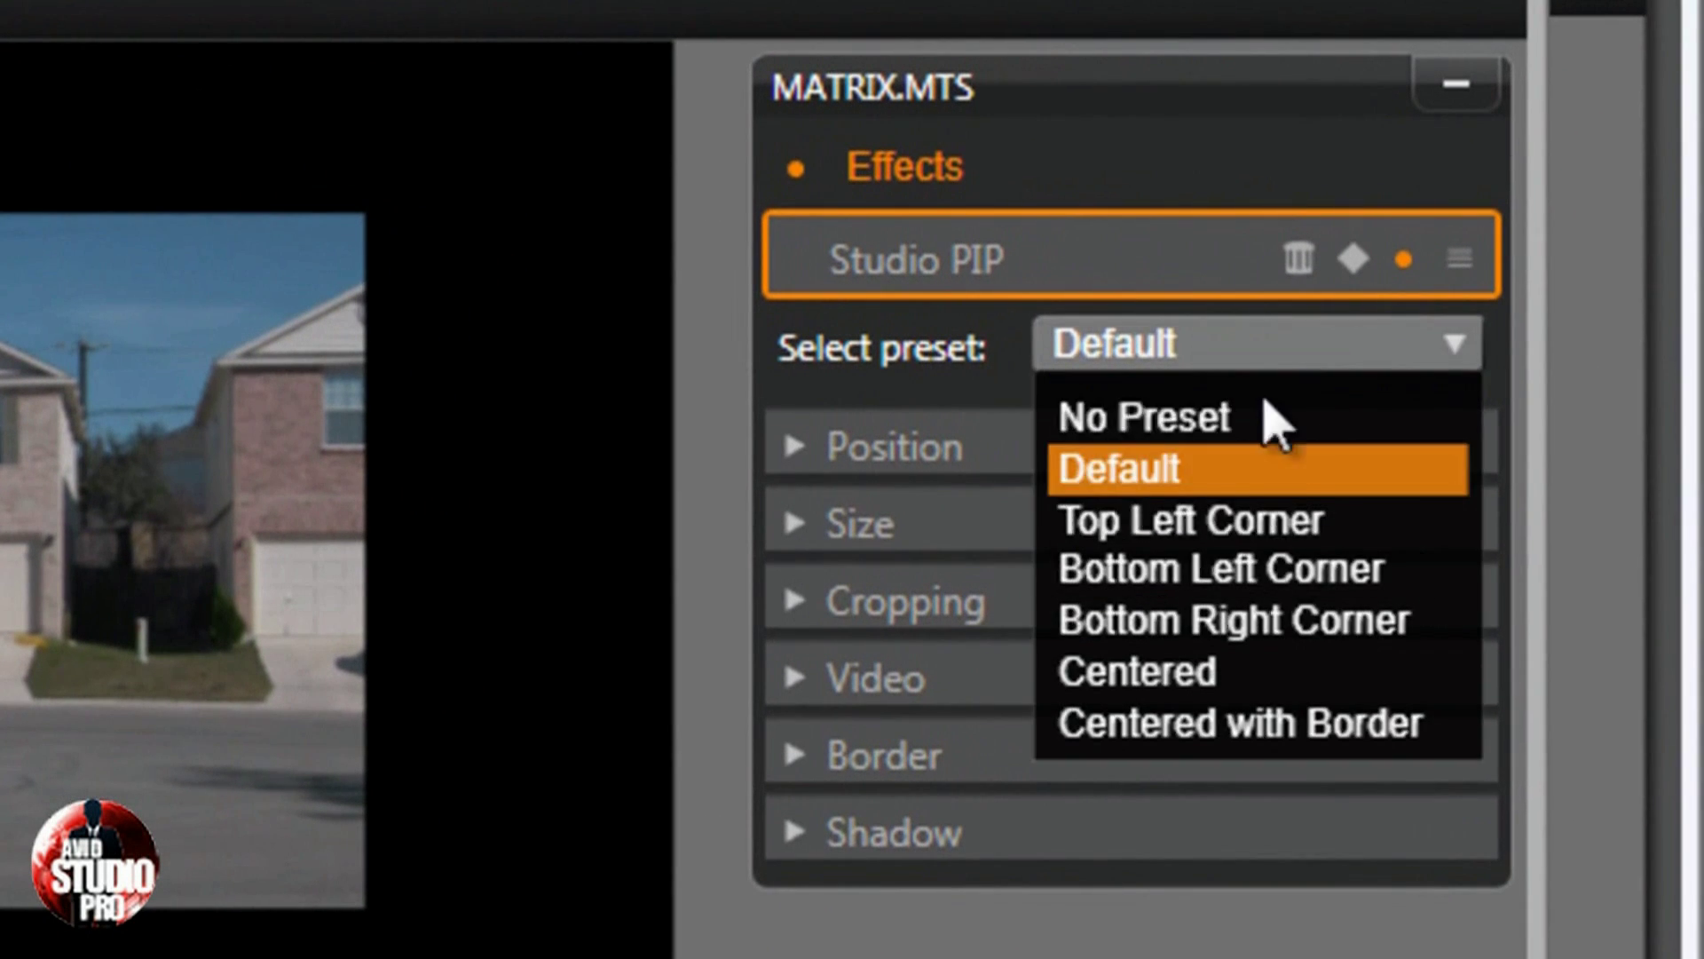
pyautogui.click(1265, 423)
pyautogui.click(793, 689)
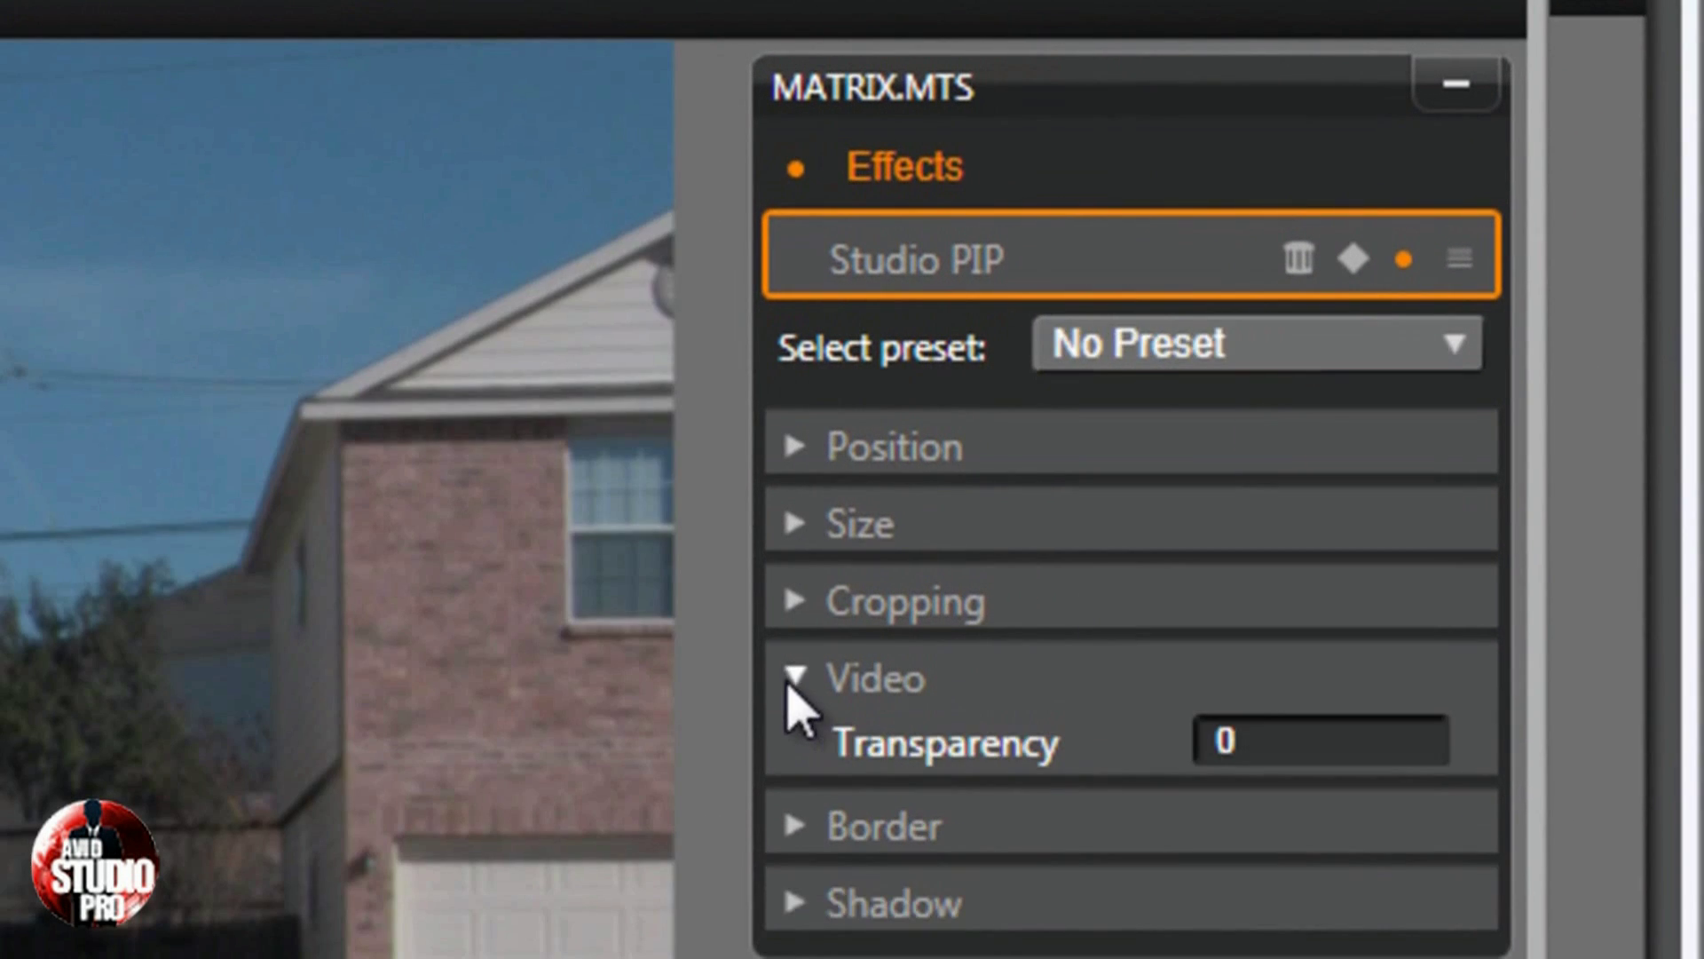
pyautogui.click(1209, 739)
pyautogui.write('50')
pyautogui.press('Return')
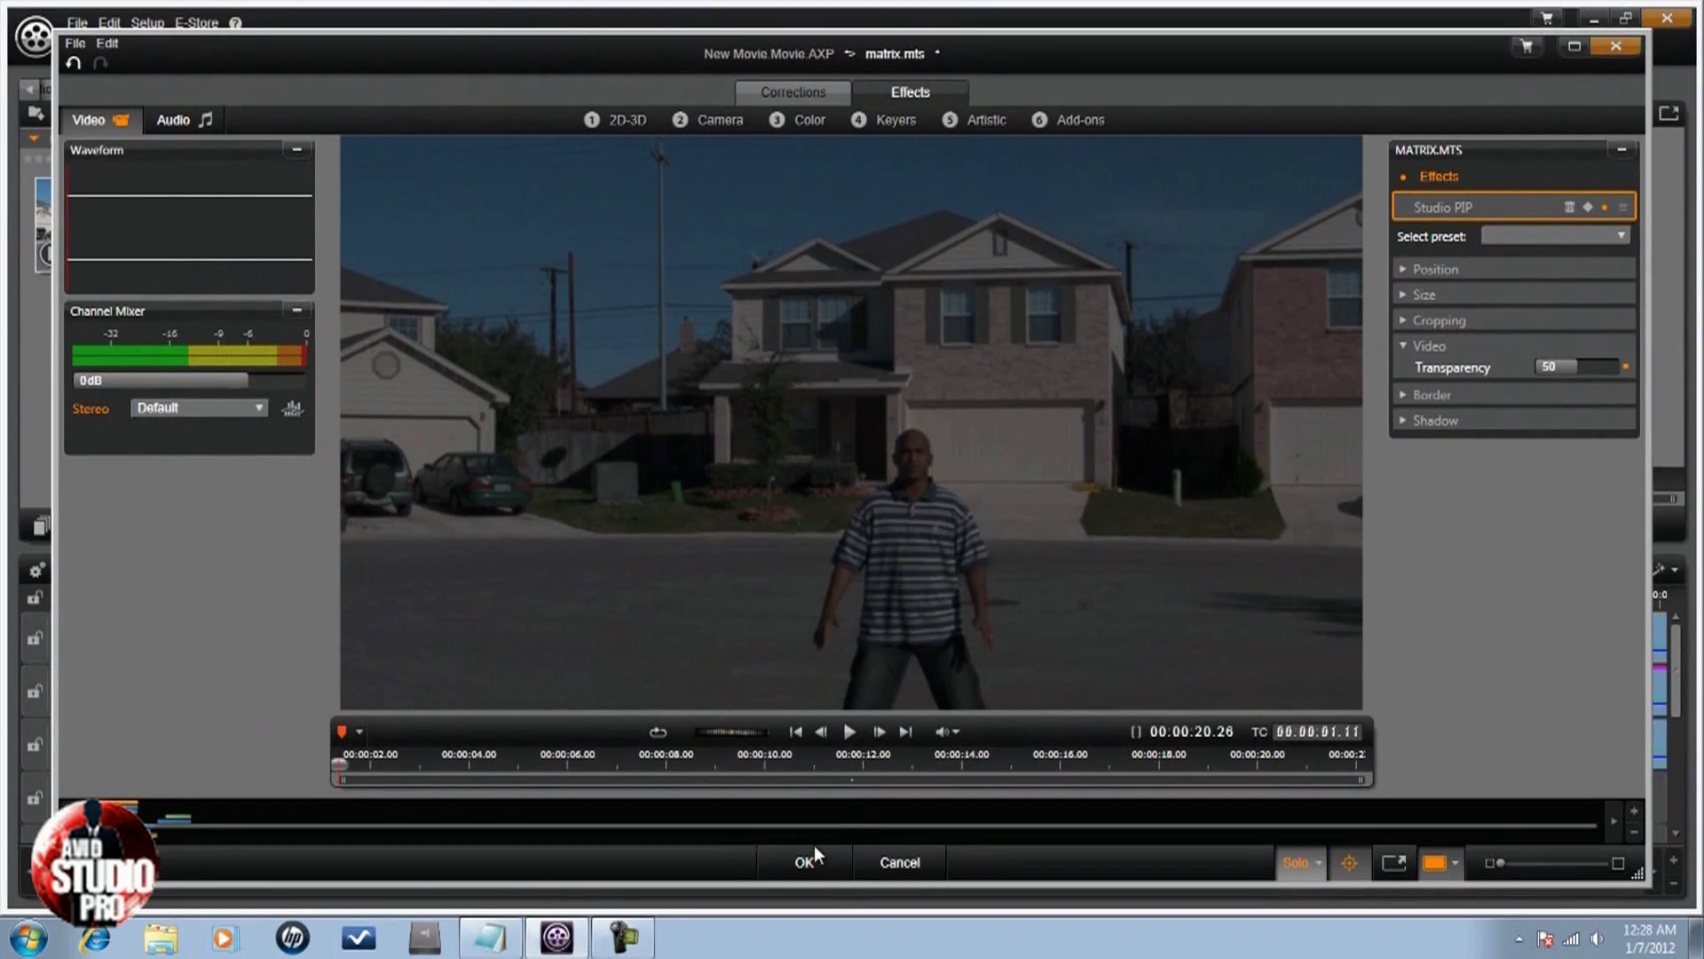
pyautogui.click(800, 857)
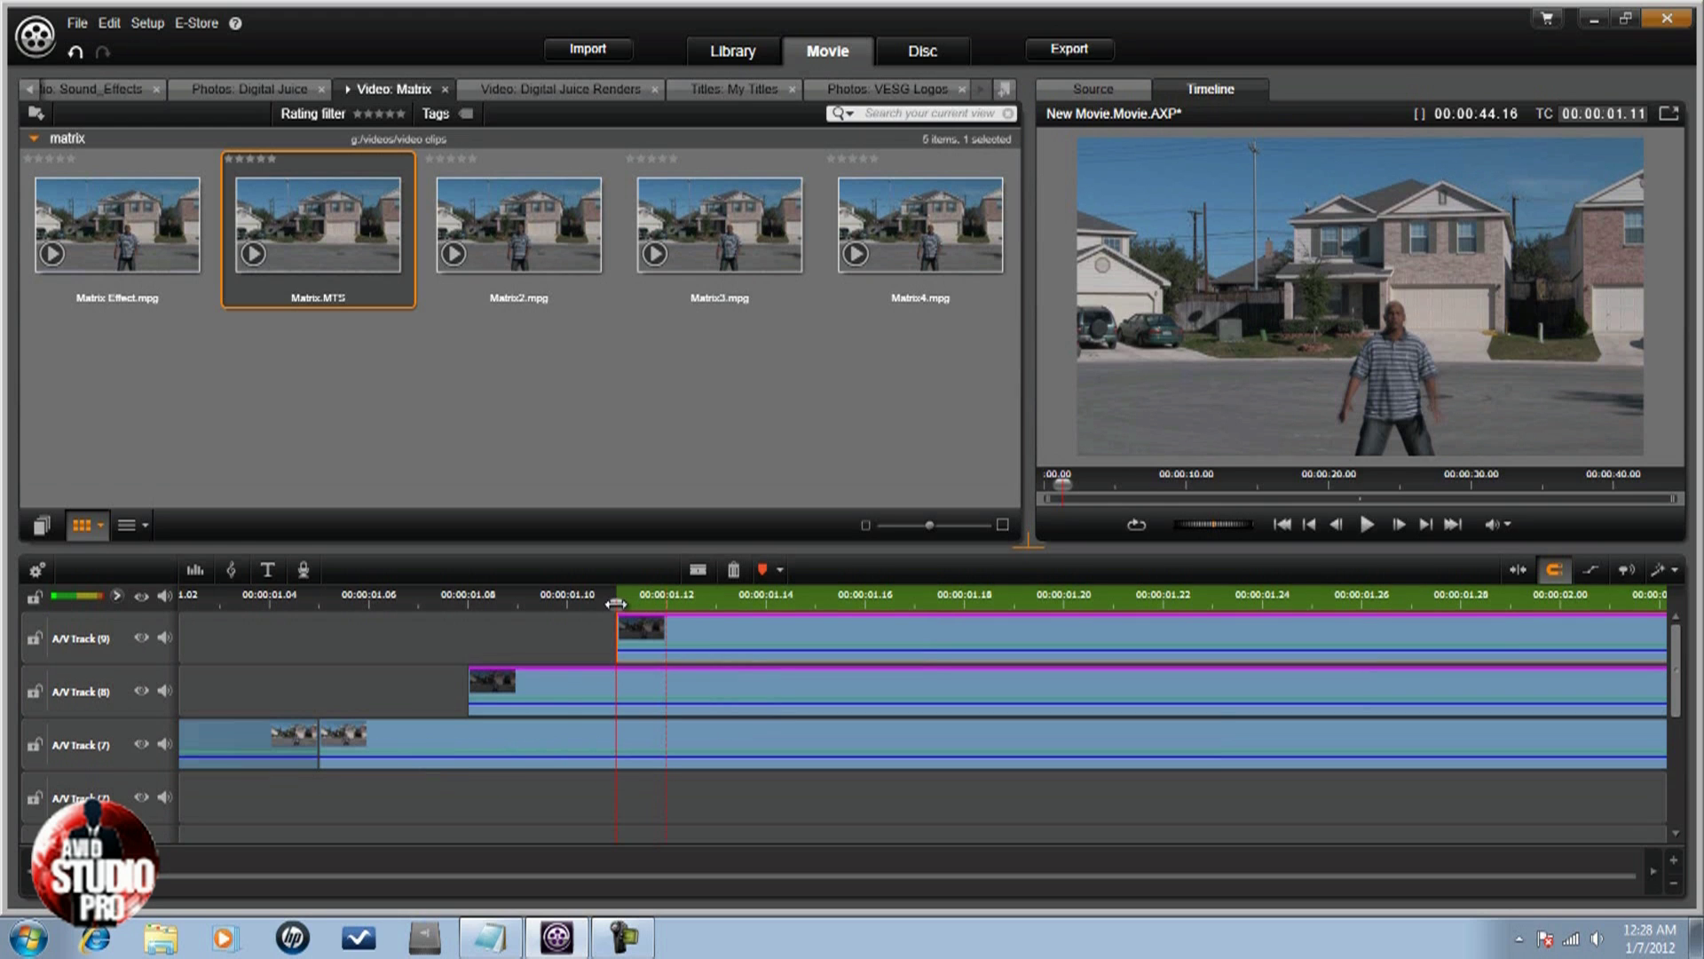
pyautogui.moveTo(615, 604); pyautogui.dragTo(7, 671)
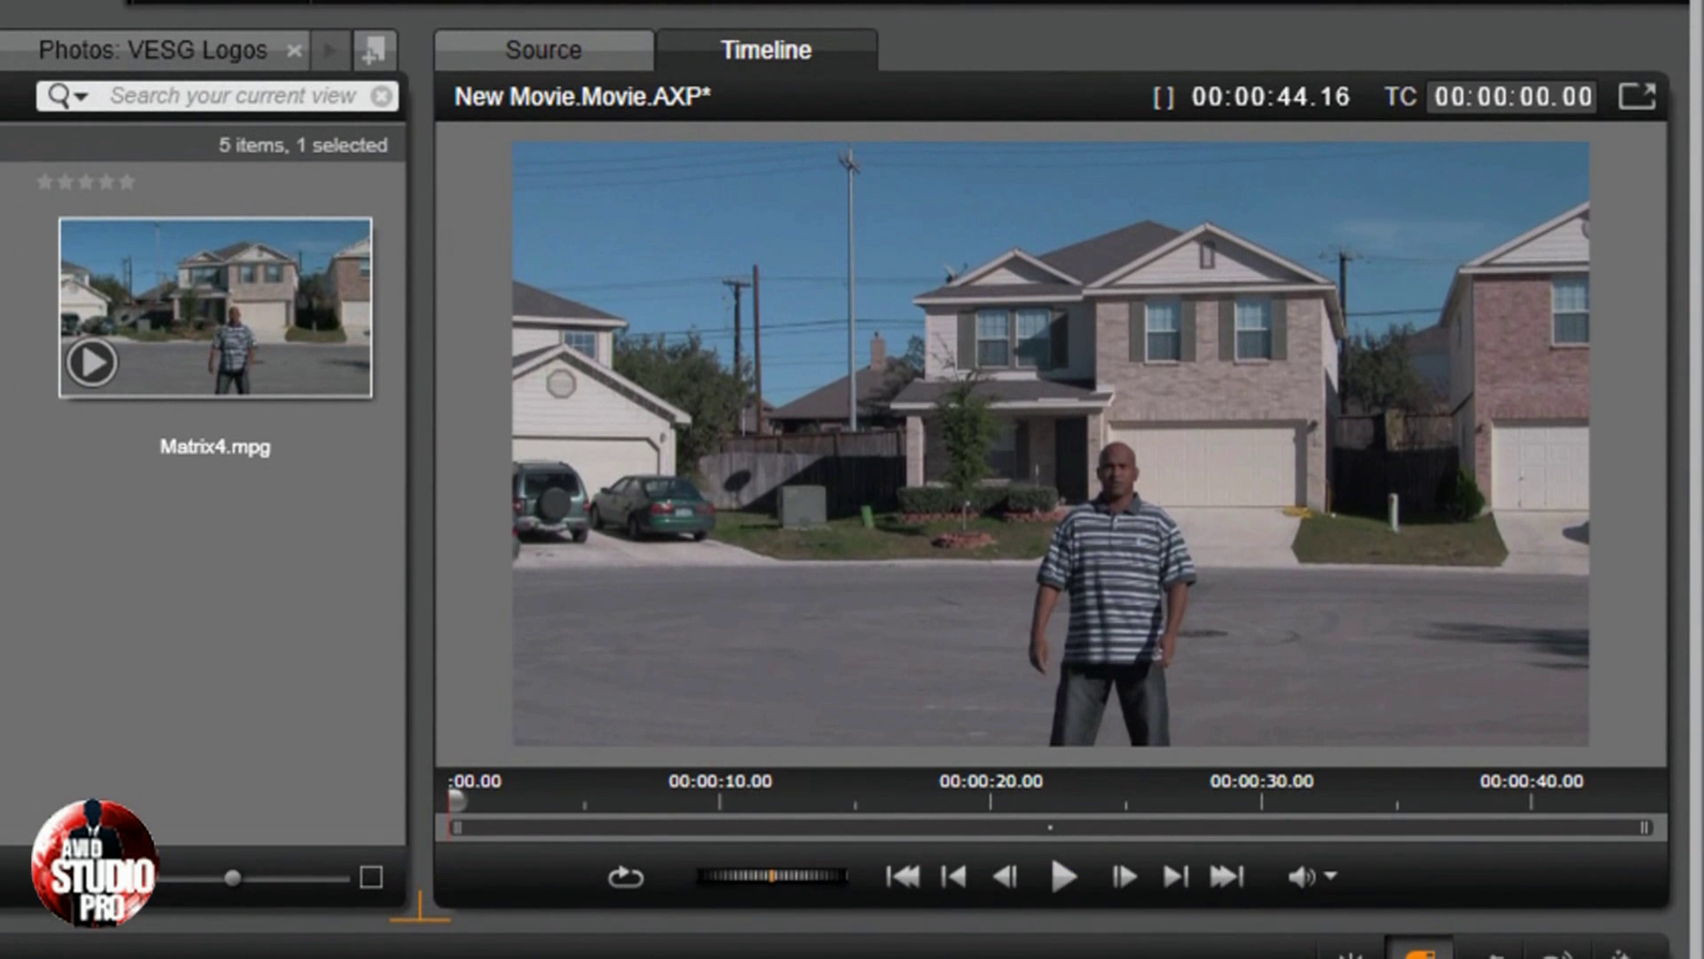
pyautogui.press('space')
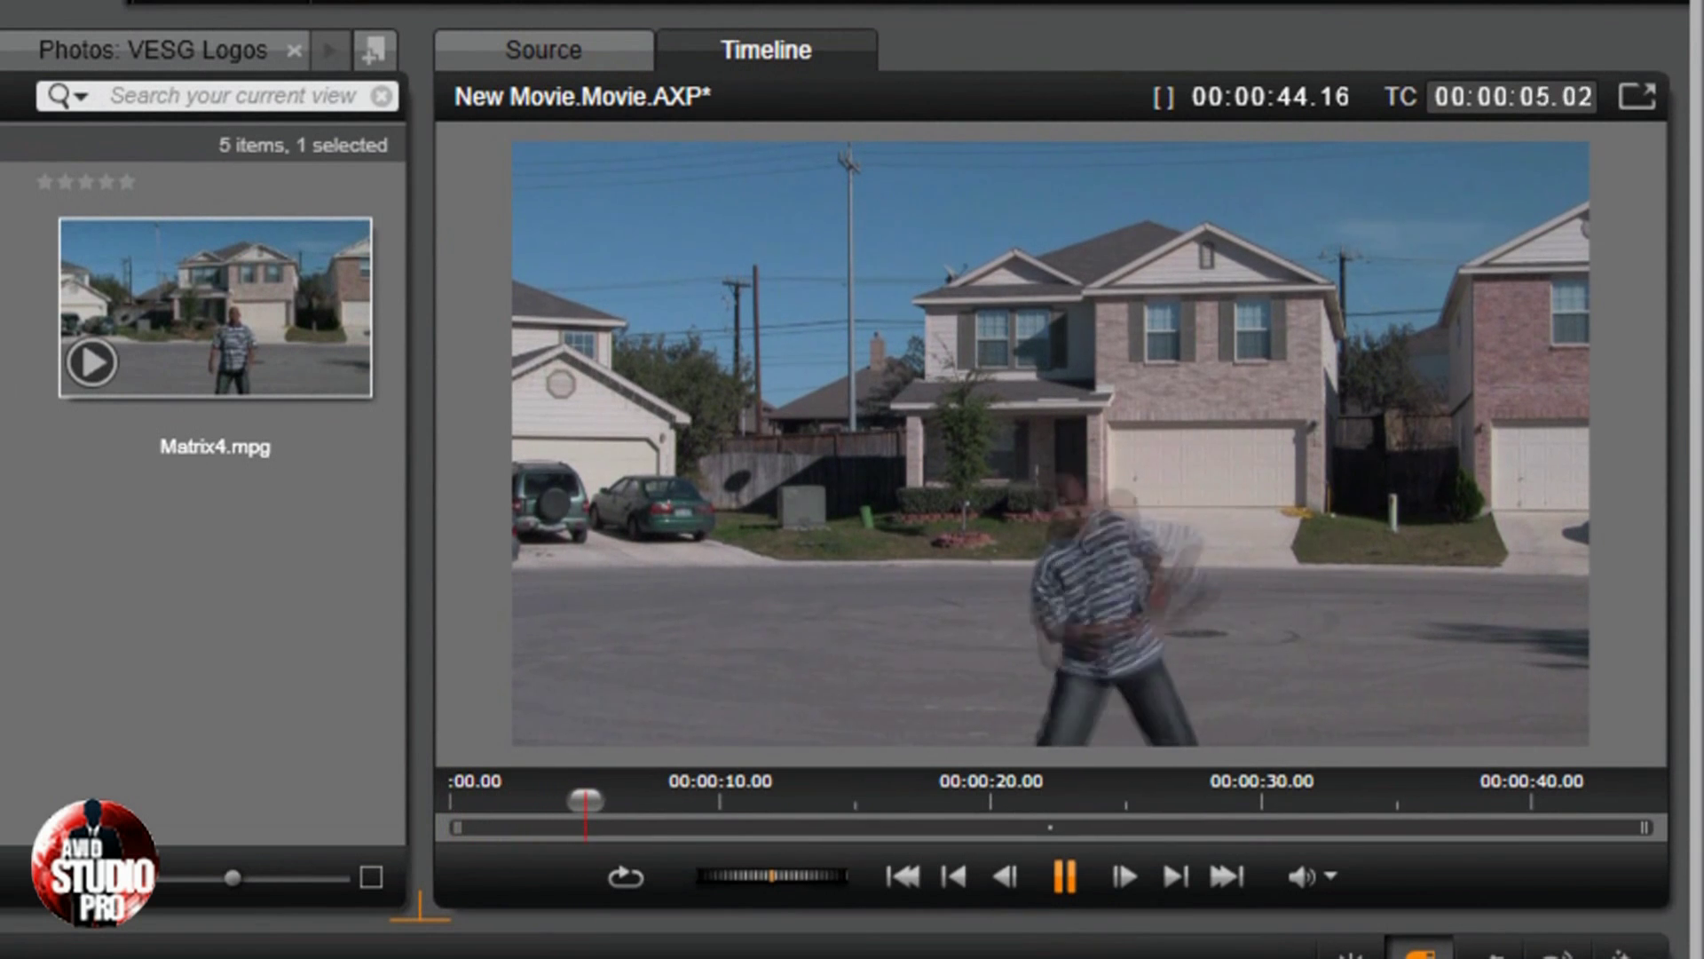
pyautogui.click(1066, 875)
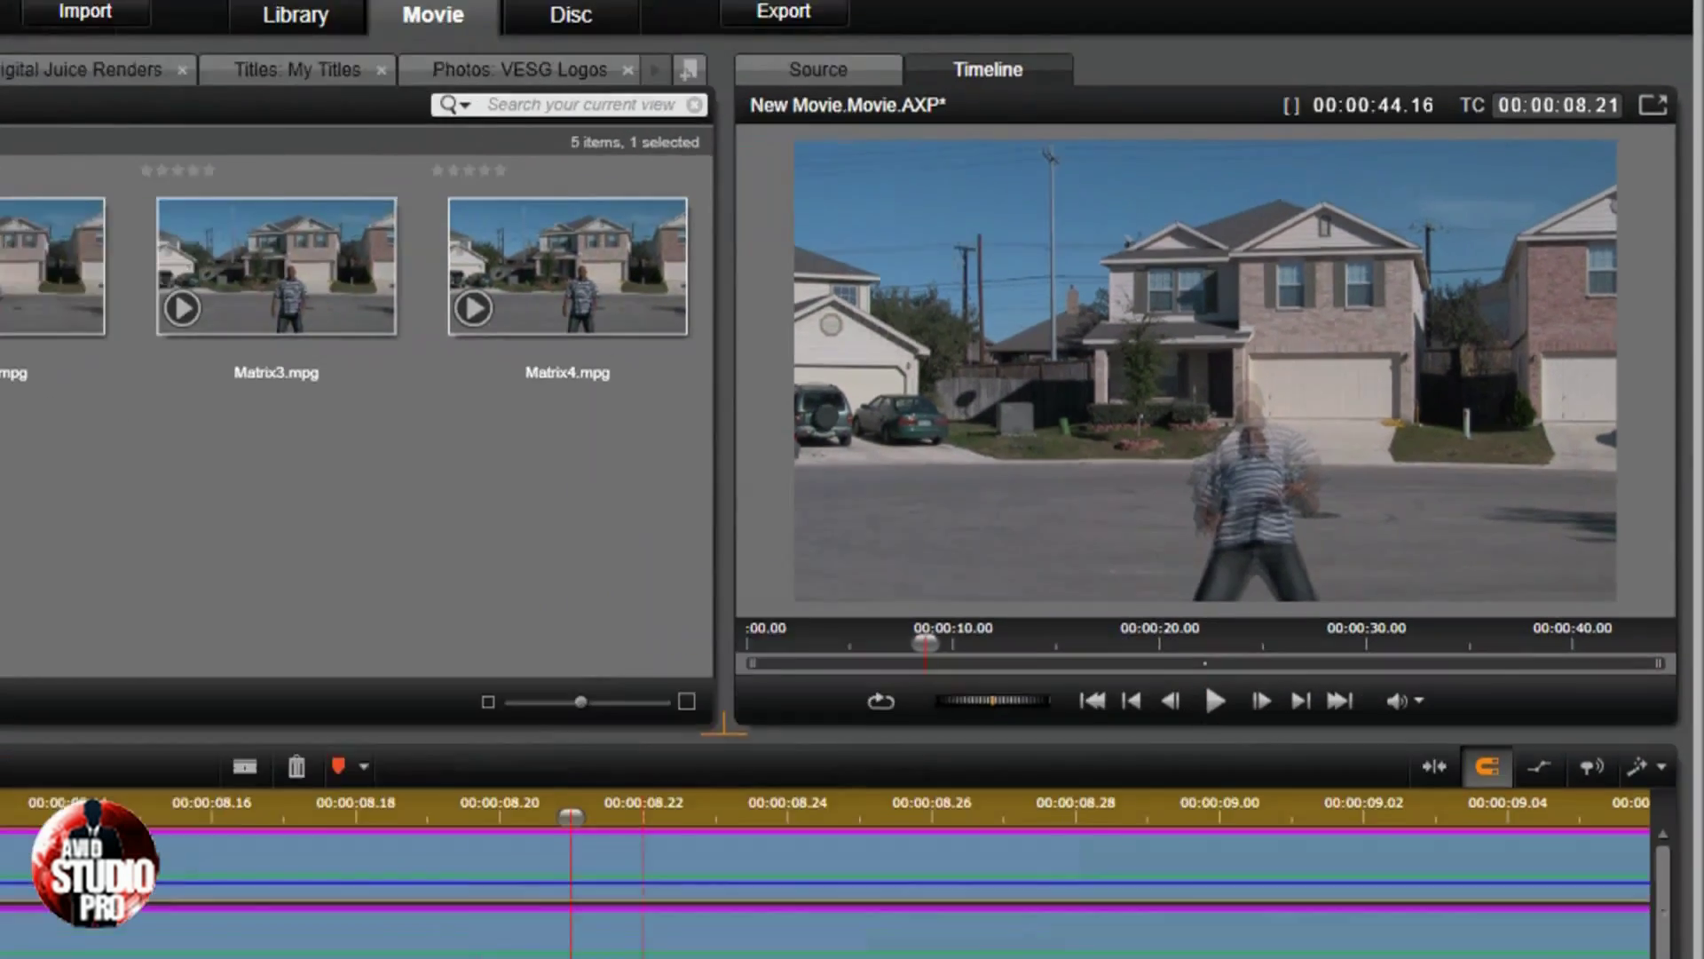